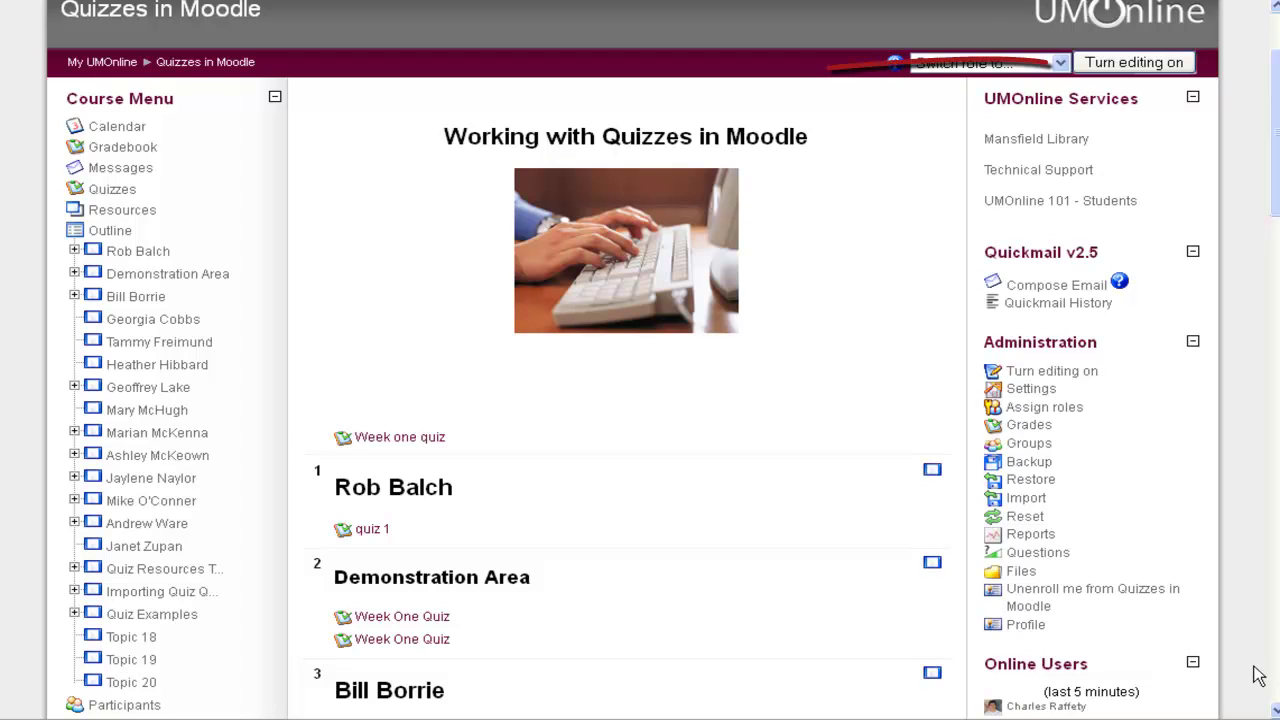
# Turn on course editing and add a new Quiz activity to topic 18.
pyautogui.click(1174, 66)
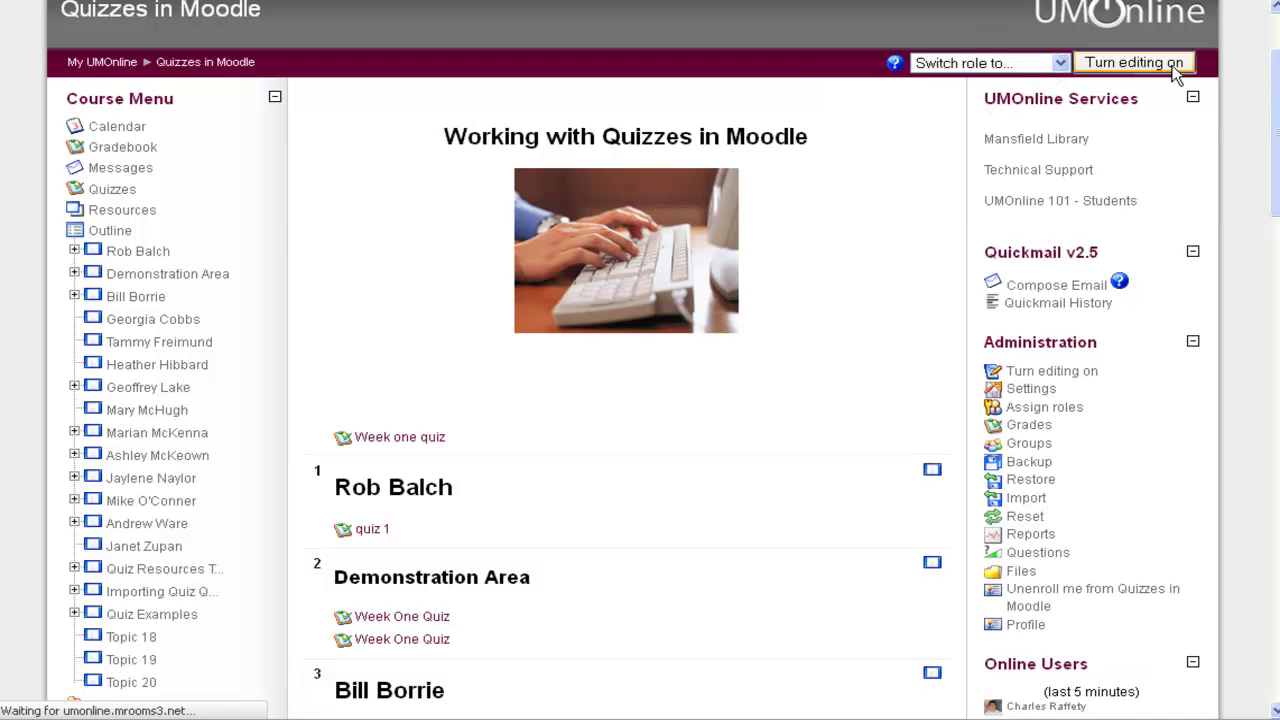
pyautogui.scroll(-3, 1266, 100)
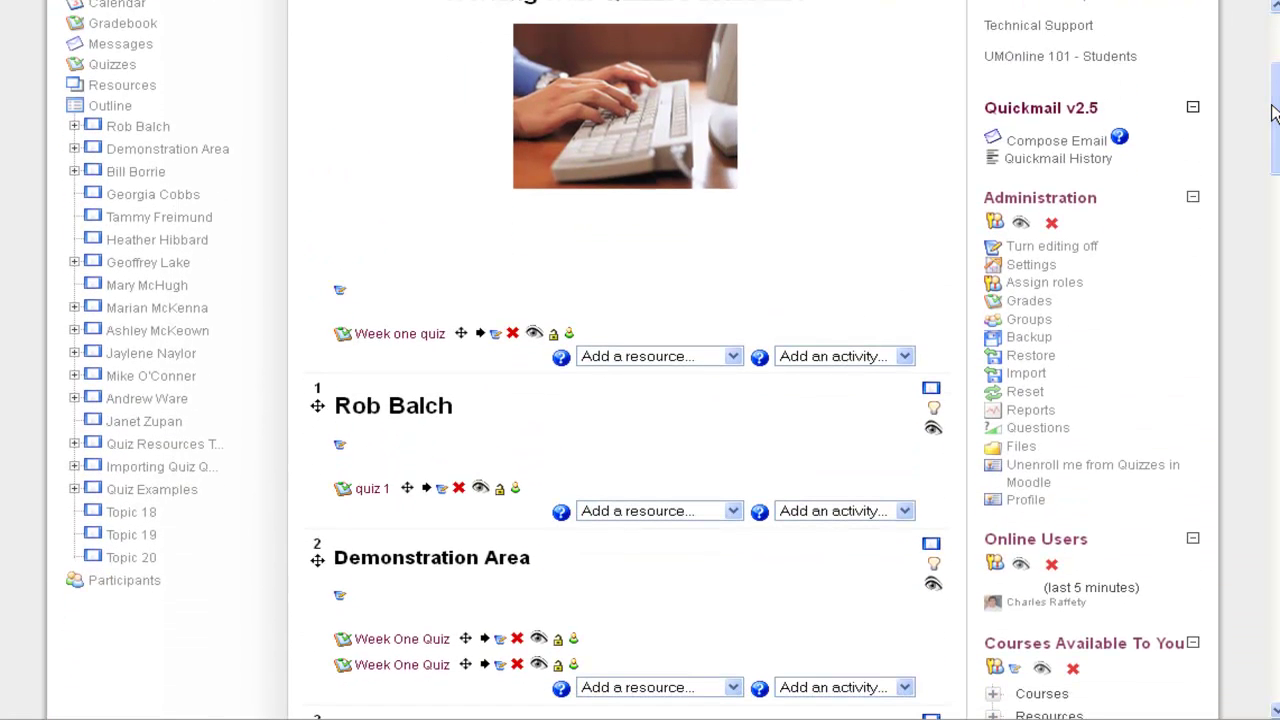
pyautogui.scroll(-1, 1272, 112)
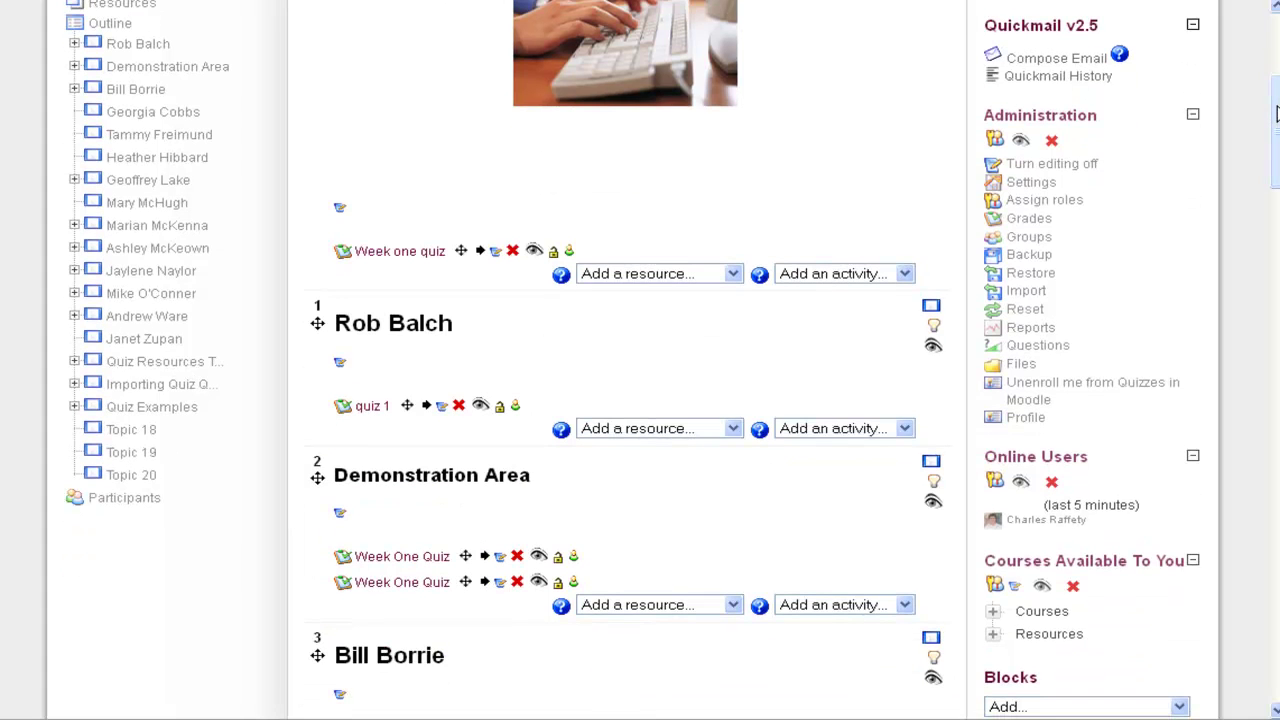
pyautogui.moveTo(1276, 112); pyautogui.dragTo(1257, 614)
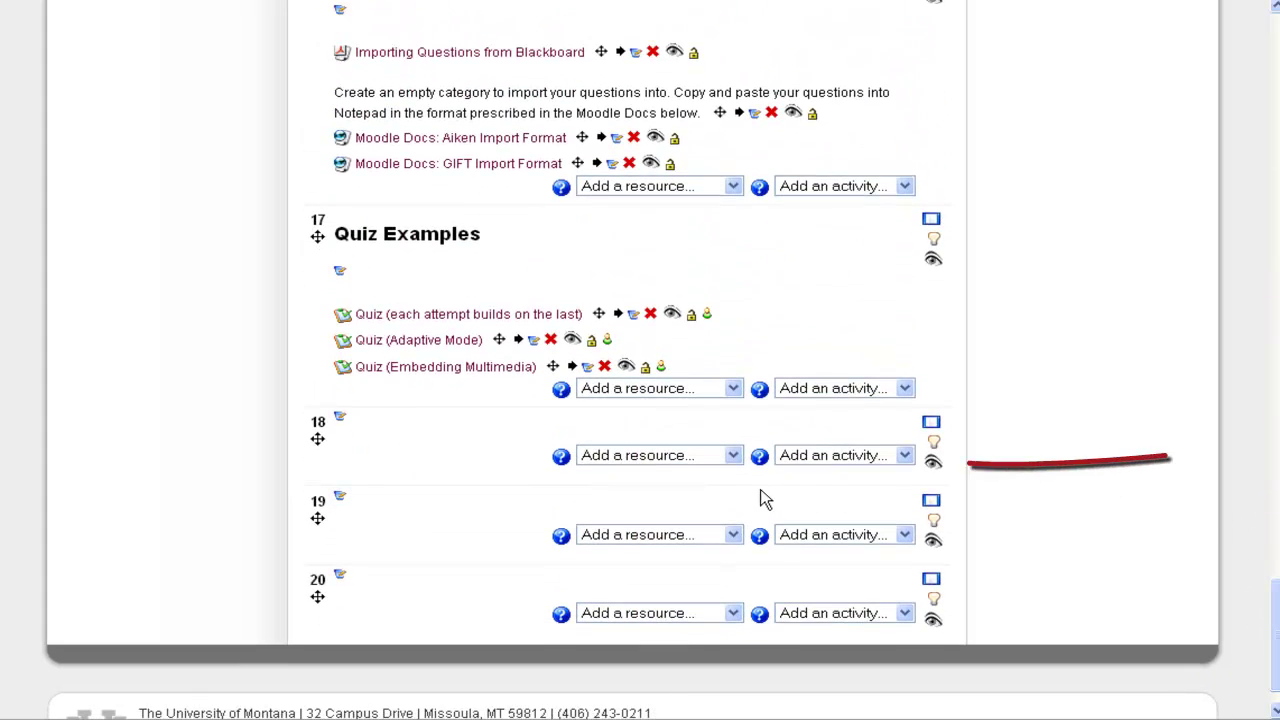
pyautogui.click(895, 460)
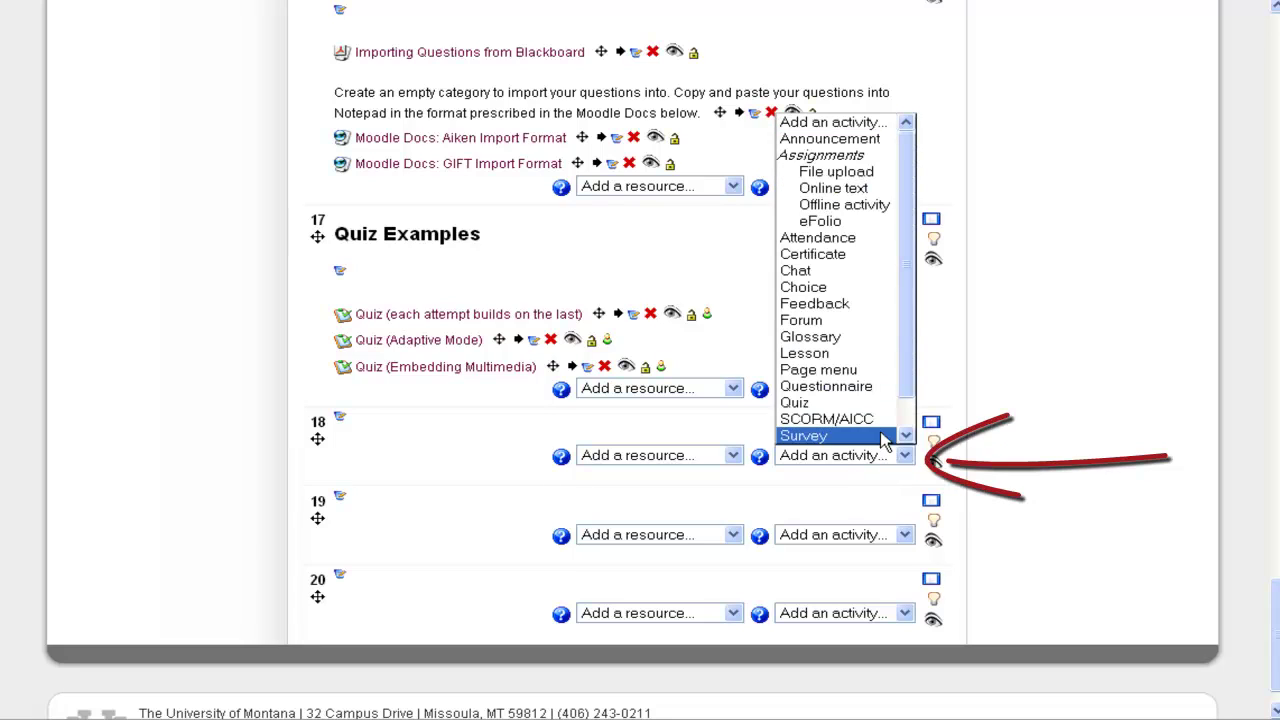
pyautogui.click(852, 402)
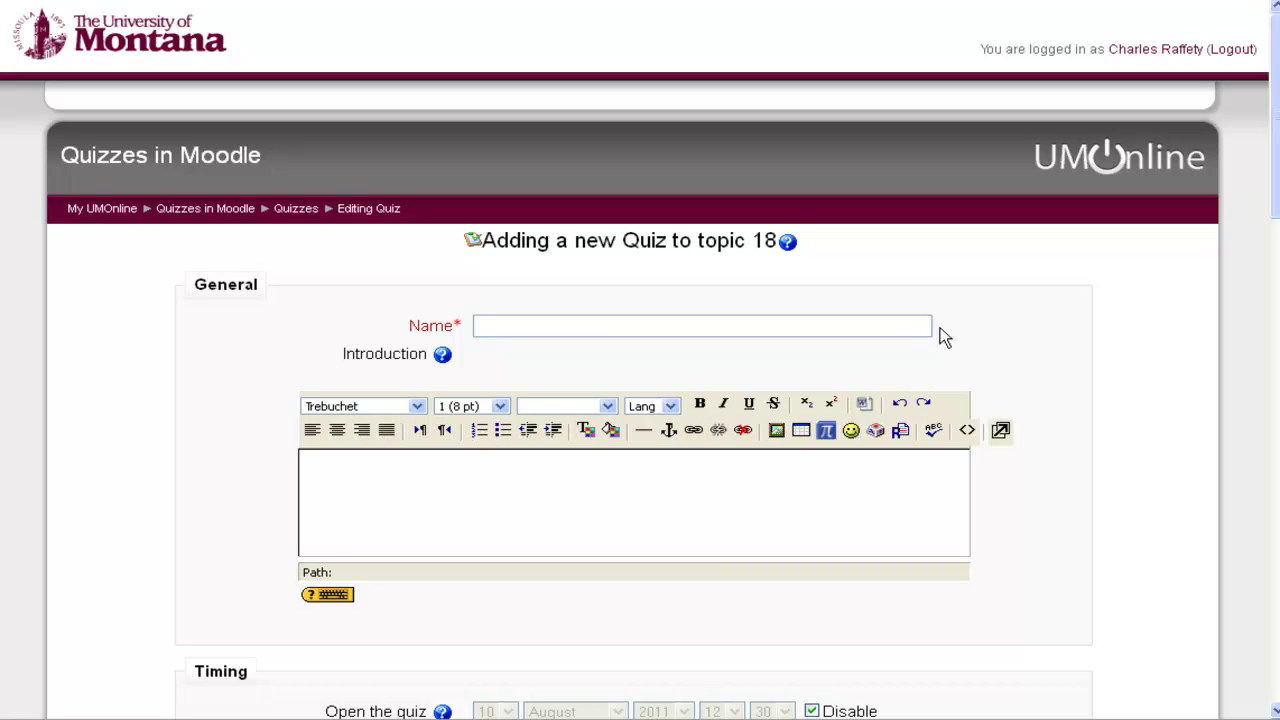
# Name the quiz "Trivia Quiz" and enter the introduction "Please answer the questions to the best of your ability.".
pyautogui.moveTo(1276, 100); pyautogui.dragTo(1277, 169)
pyautogui.click(506, 97)
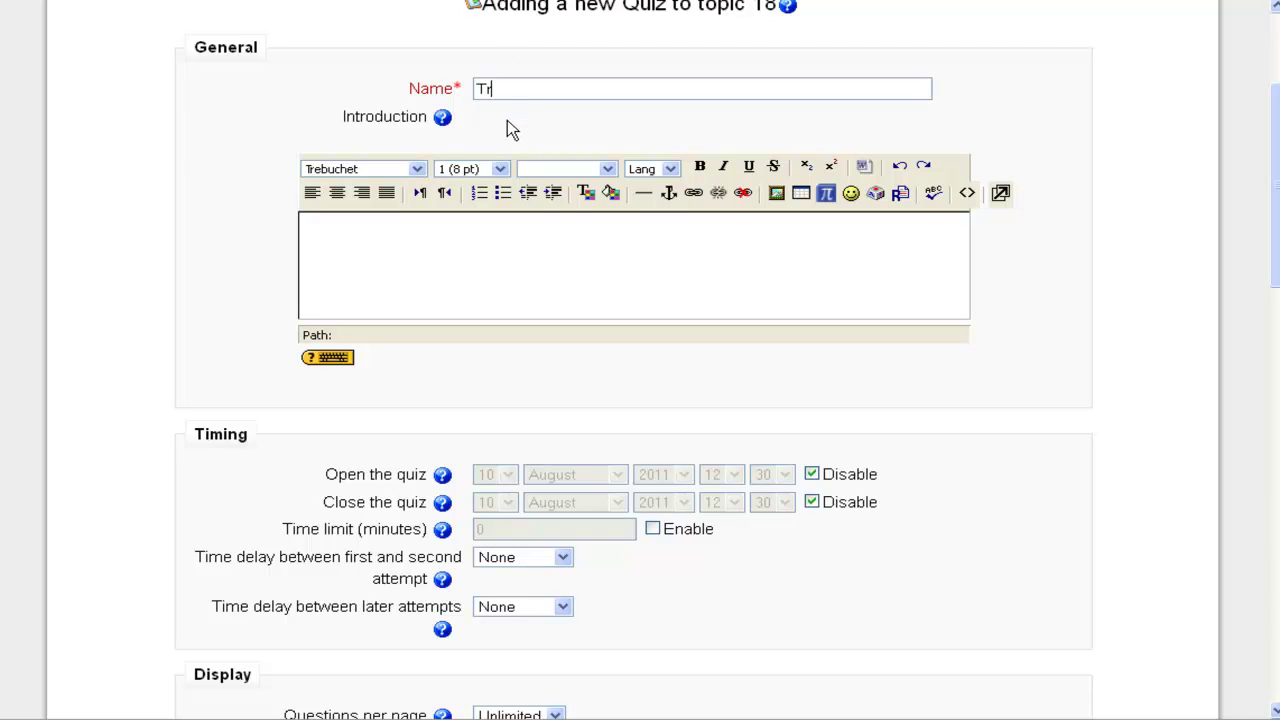
pyautogui.write('Trivia Quiz')
pyautogui.moveTo(1277, 92); pyautogui.dragTo(1277, 98)
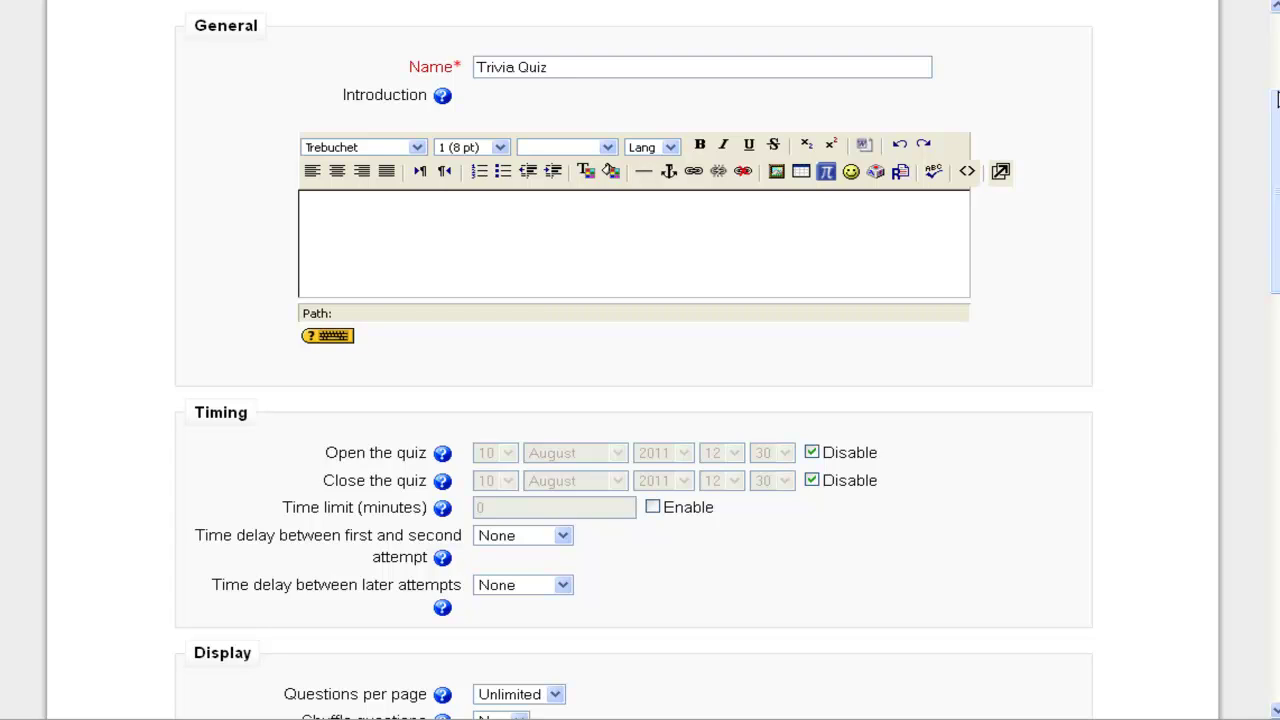
pyautogui.click(871, 246)
pyautogui.write('Please answer')
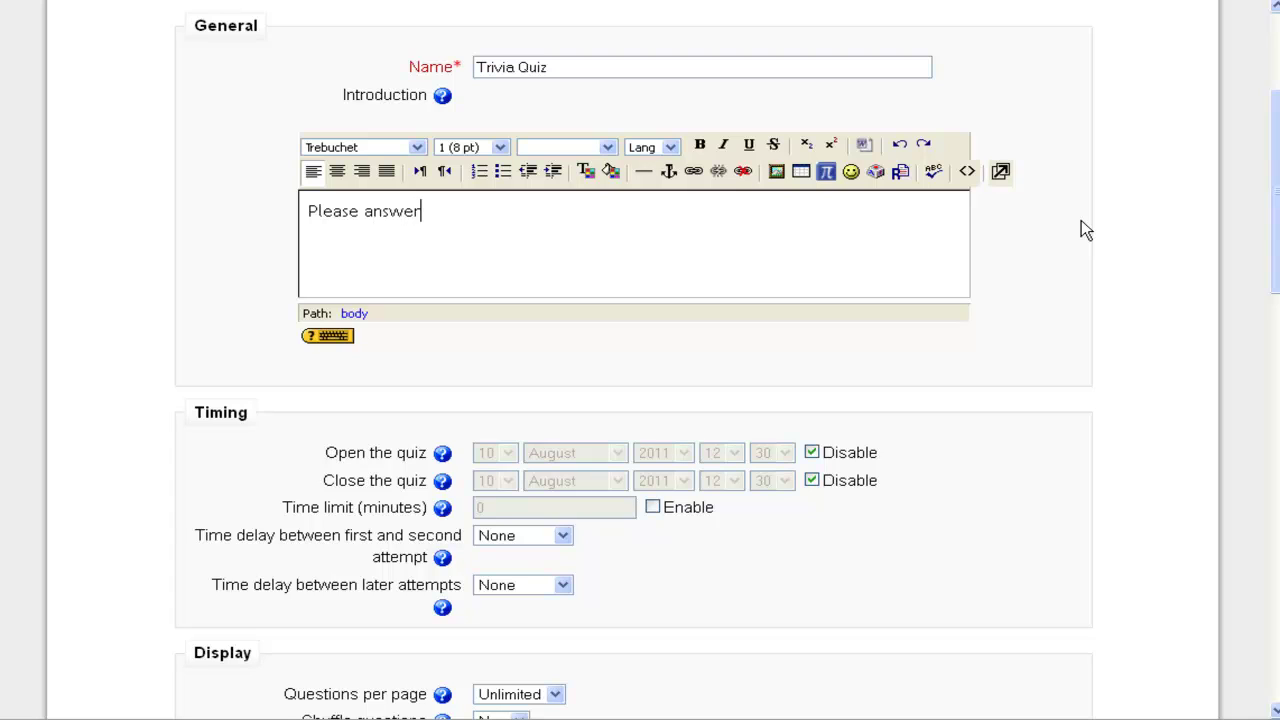
pyautogui.write(' the questions to the bes')
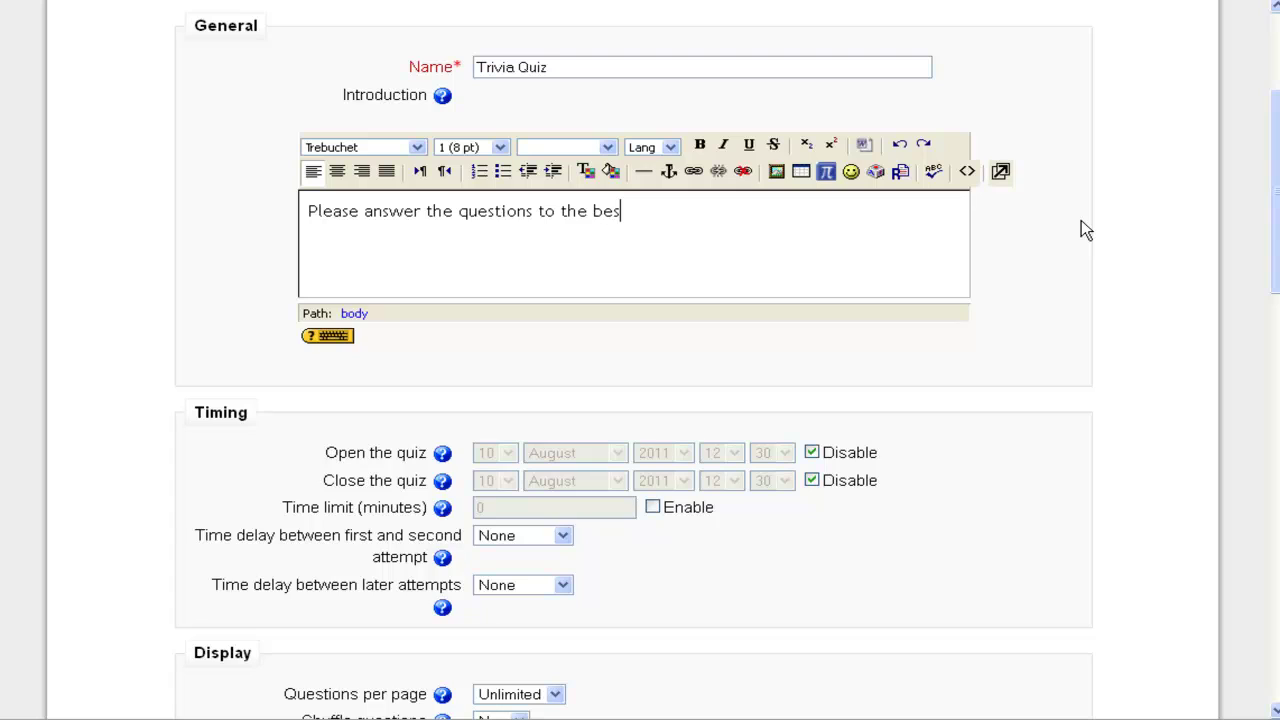
pyautogui.write('t of your ability.')
# Enable the quiz's opening and closing dates and set the closing day to 12.
pyautogui.moveTo(1274, 112); pyautogui.dragTo(1271, 222)
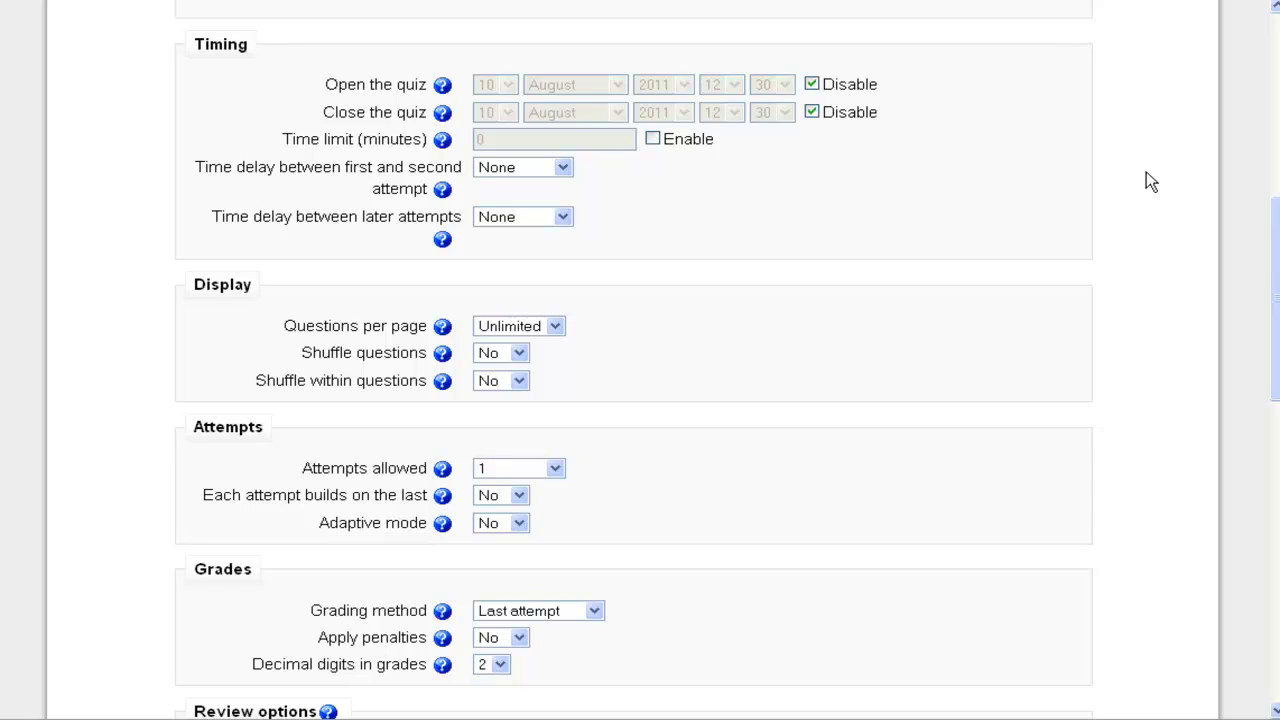
pyautogui.click(814, 86)
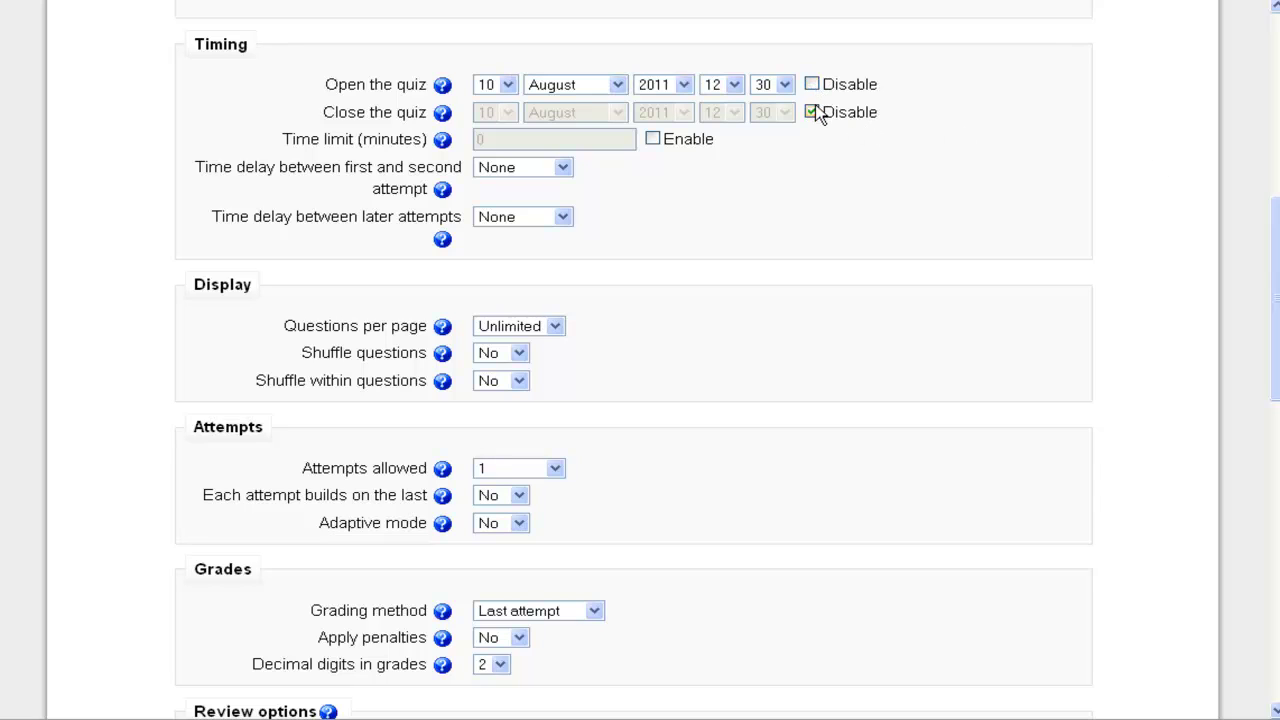
pyautogui.click(813, 111)
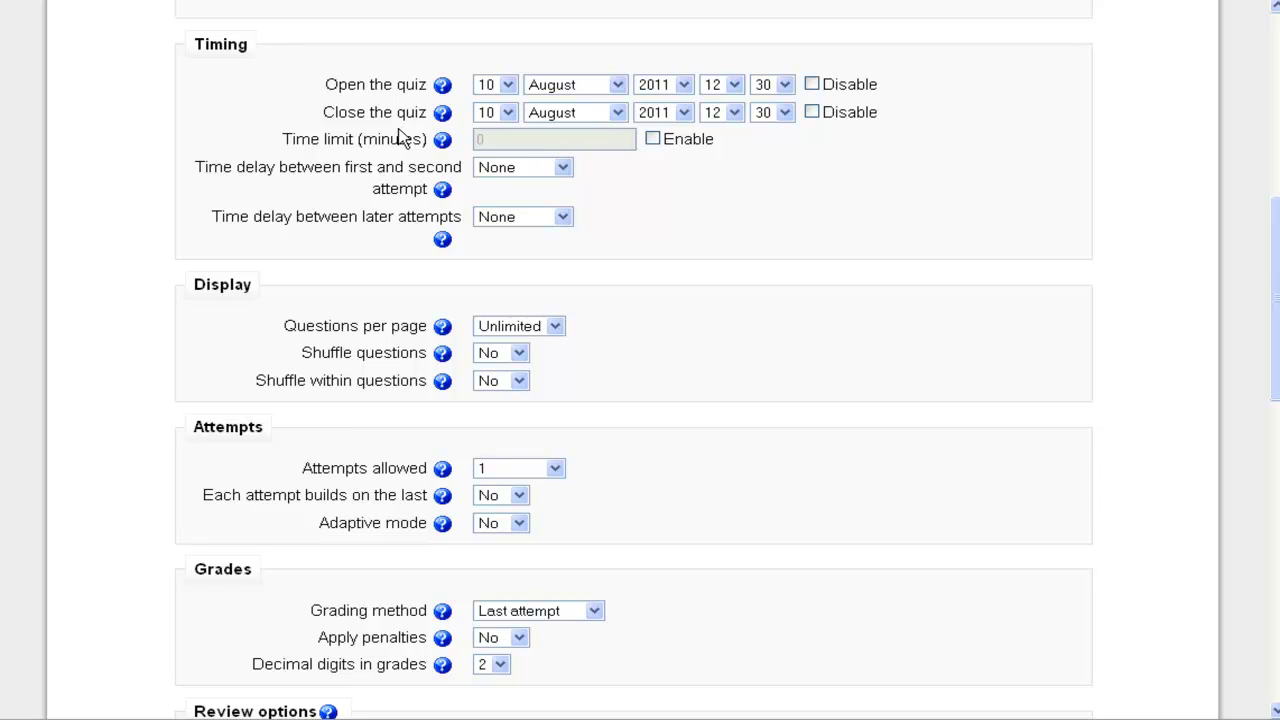
pyautogui.click(507, 112)
pyautogui.click(487, 314)
# Enable the quiz's time limit and set it to 30 minutes.
pyautogui.click(656, 141)
pyautogui.doubleClick(479, 139)
pyautogui.write('30')
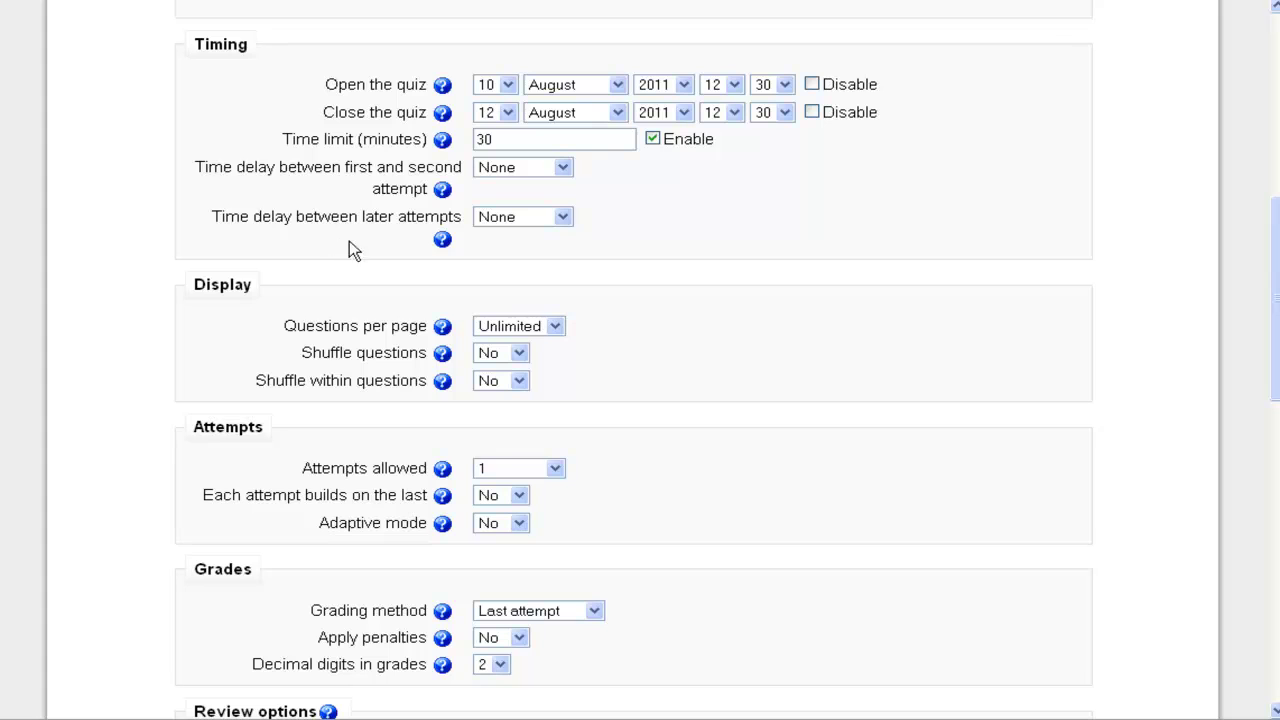
# Set the quiz to display 10 questions per page and shuffle the questions.
pyautogui.moveTo(1274, 213); pyautogui.dragTo(1262, 288)
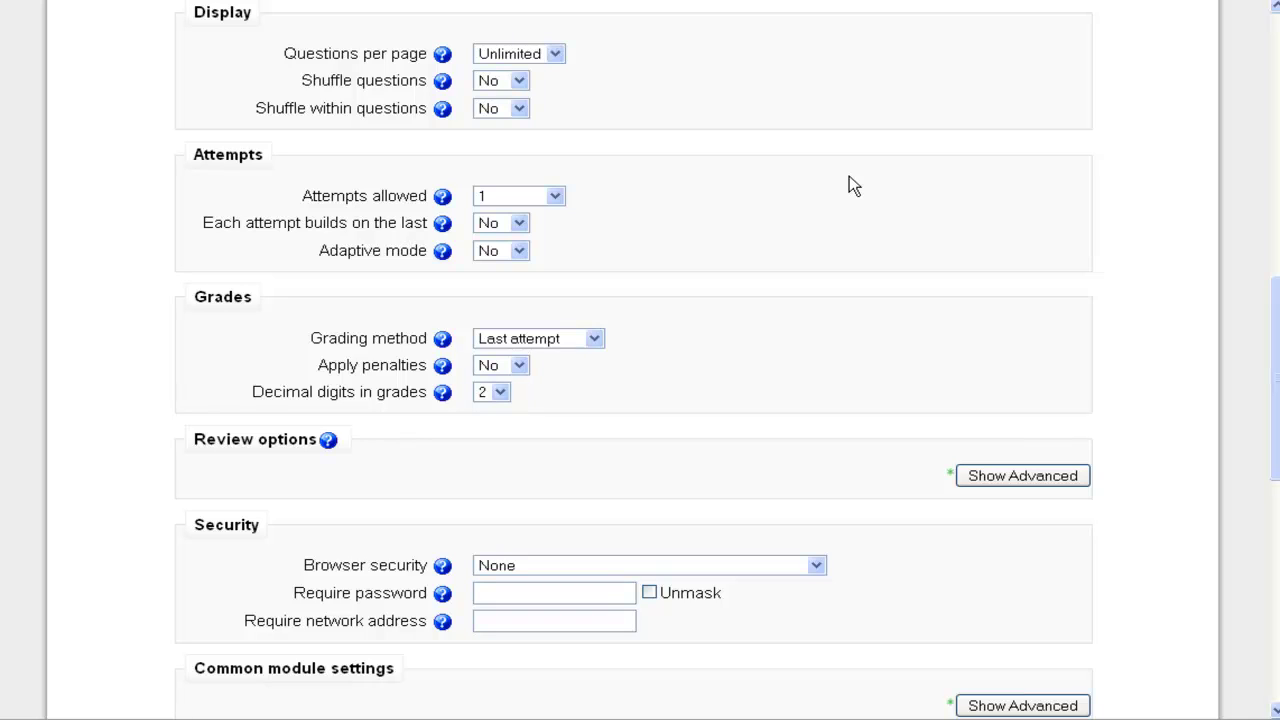
pyautogui.click(555, 56)
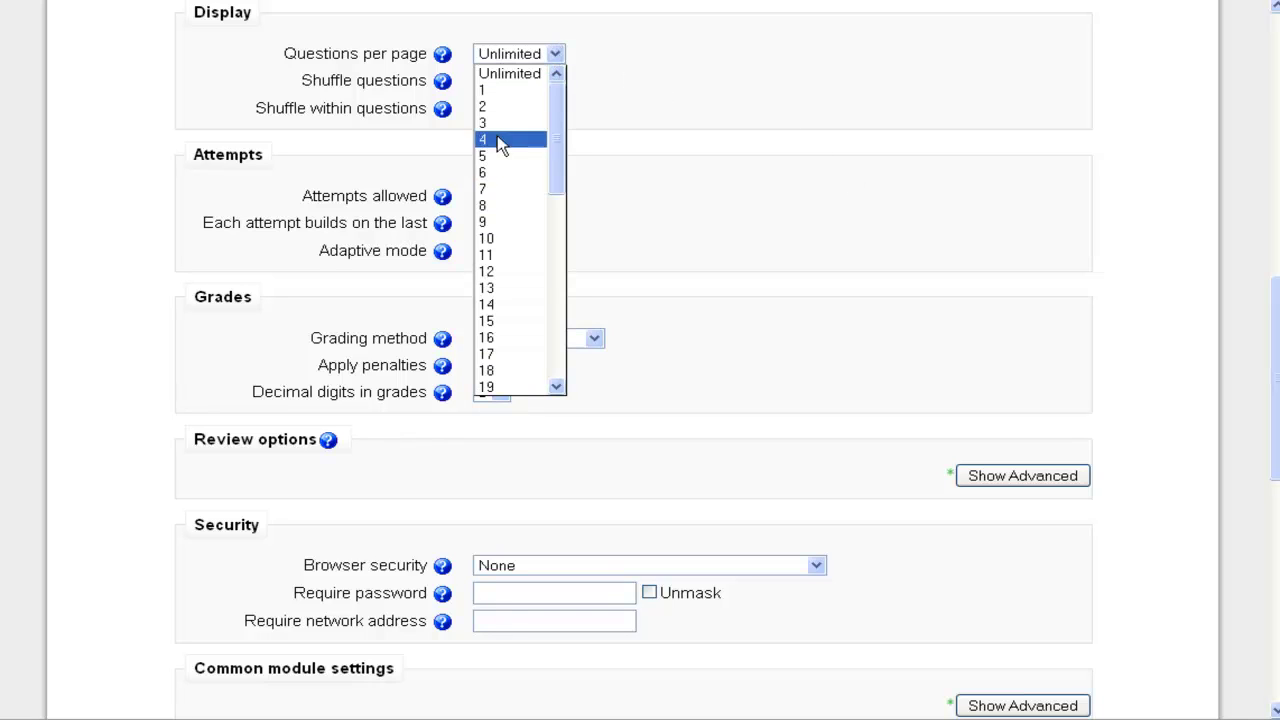
pyautogui.click(500, 239)
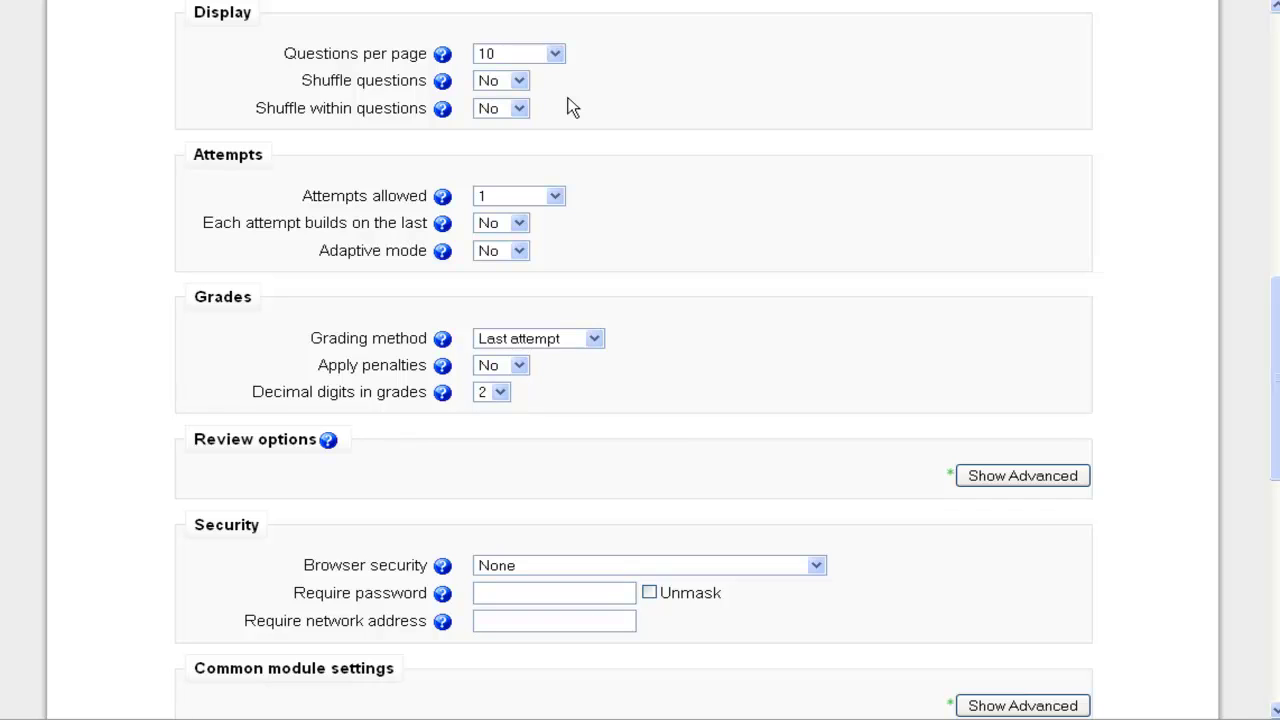
pyautogui.click(520, 81)
pyautogui.click(510, 127)
pyautogui.moveTo(1276, 296); pyautogui.dragTo(1276, 318)
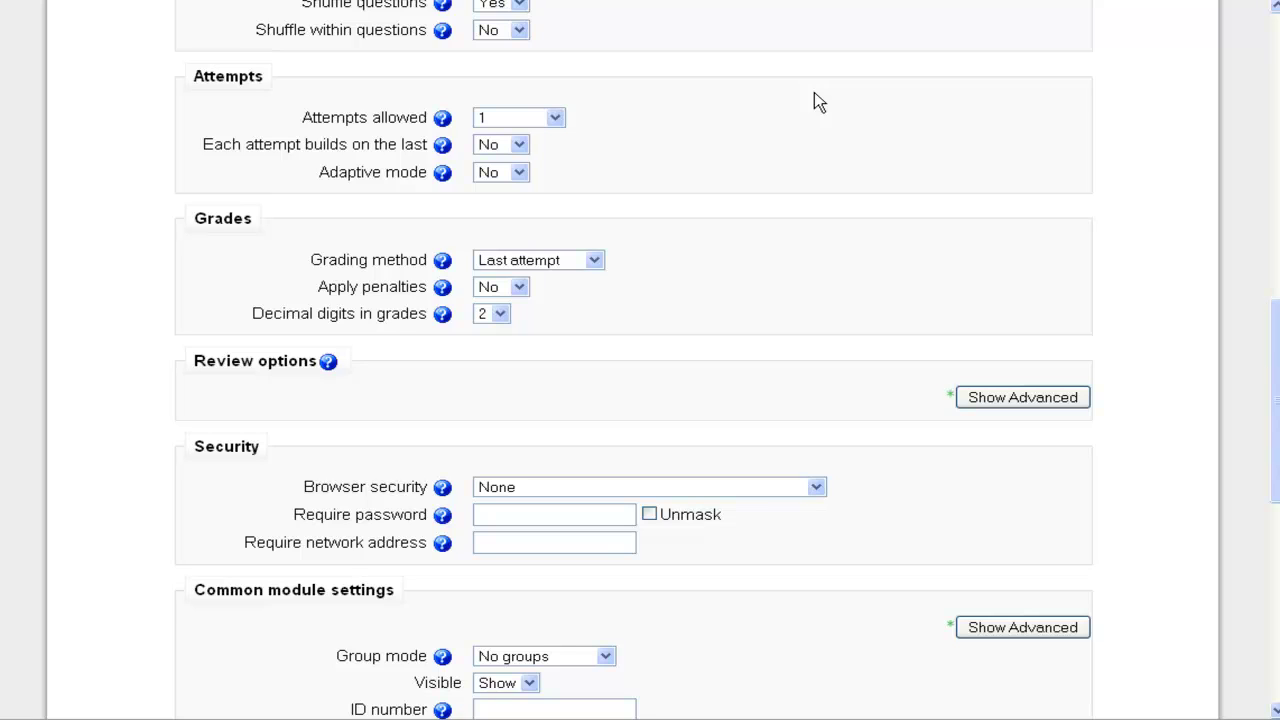
pyautogui.click(555, 118)
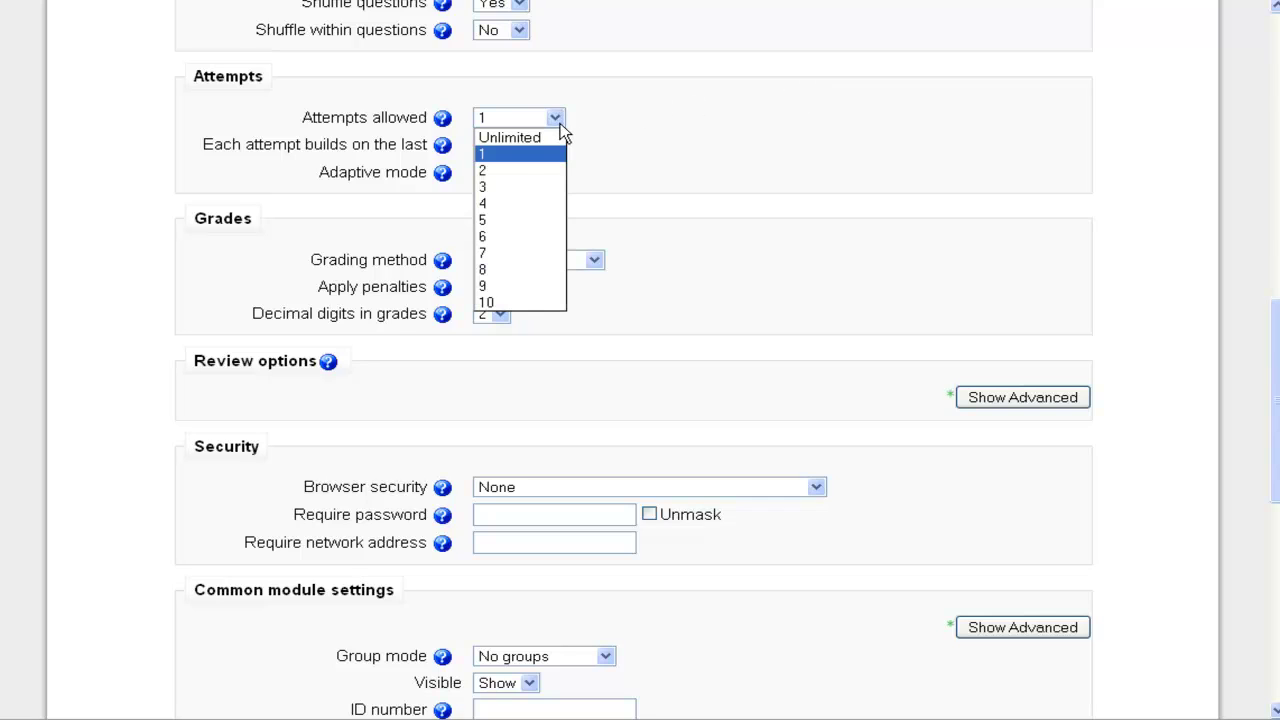
pyautogui.click(652, 143)
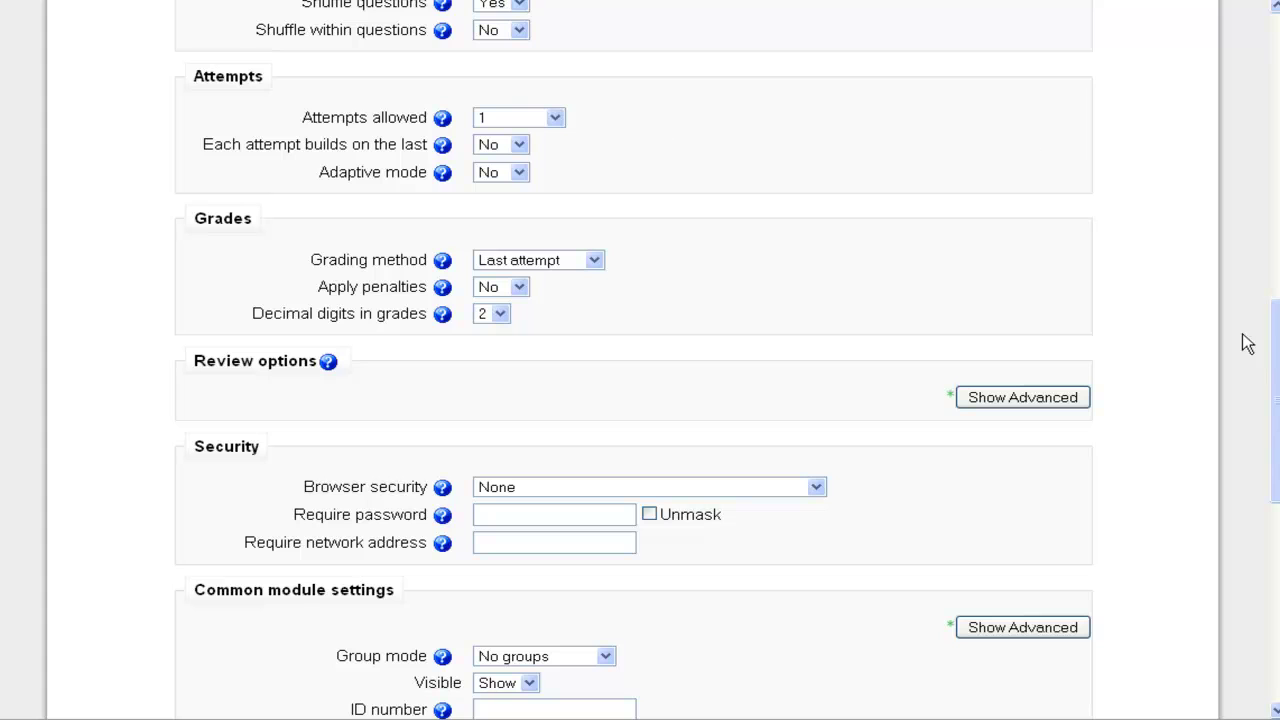
# Set Apply penalties to Yes and the decimal digits in grades to 0.
pyautogui.moveTo(1274, 330); pyautogui.dragTo(1276, 350)
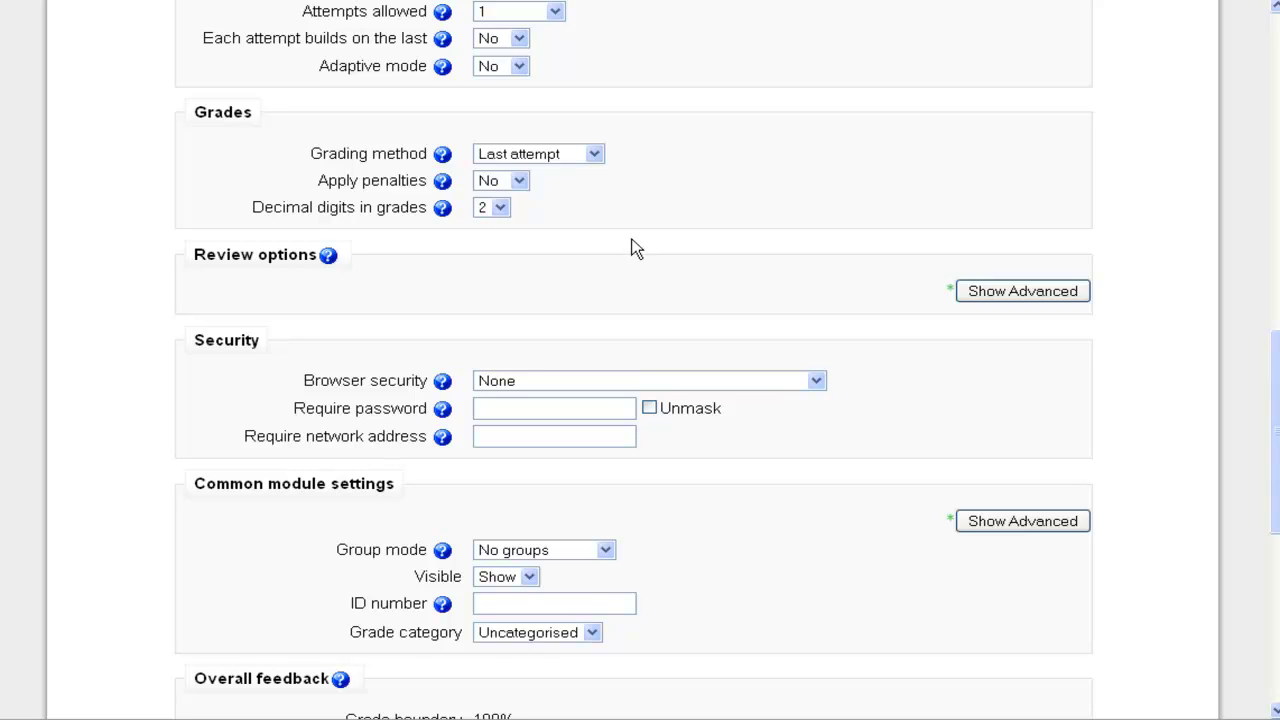
pyautogui.click(520, 181)
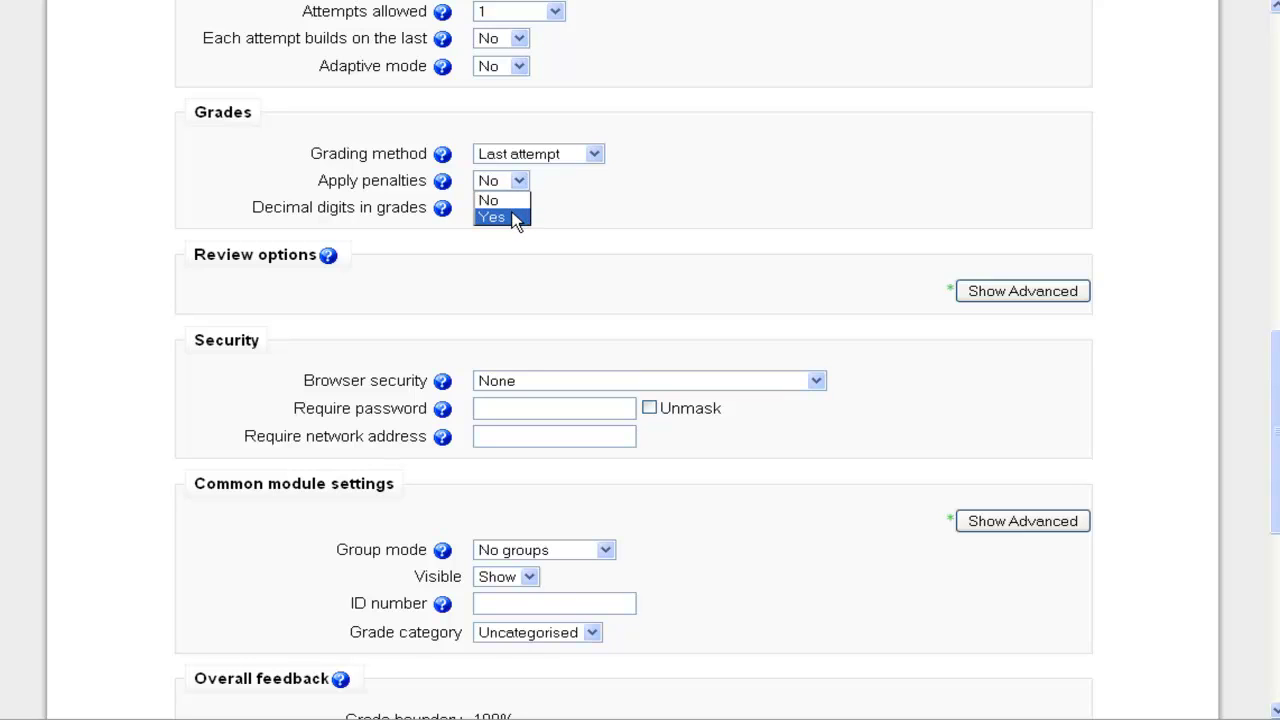
pyautogui.click(493, 217)
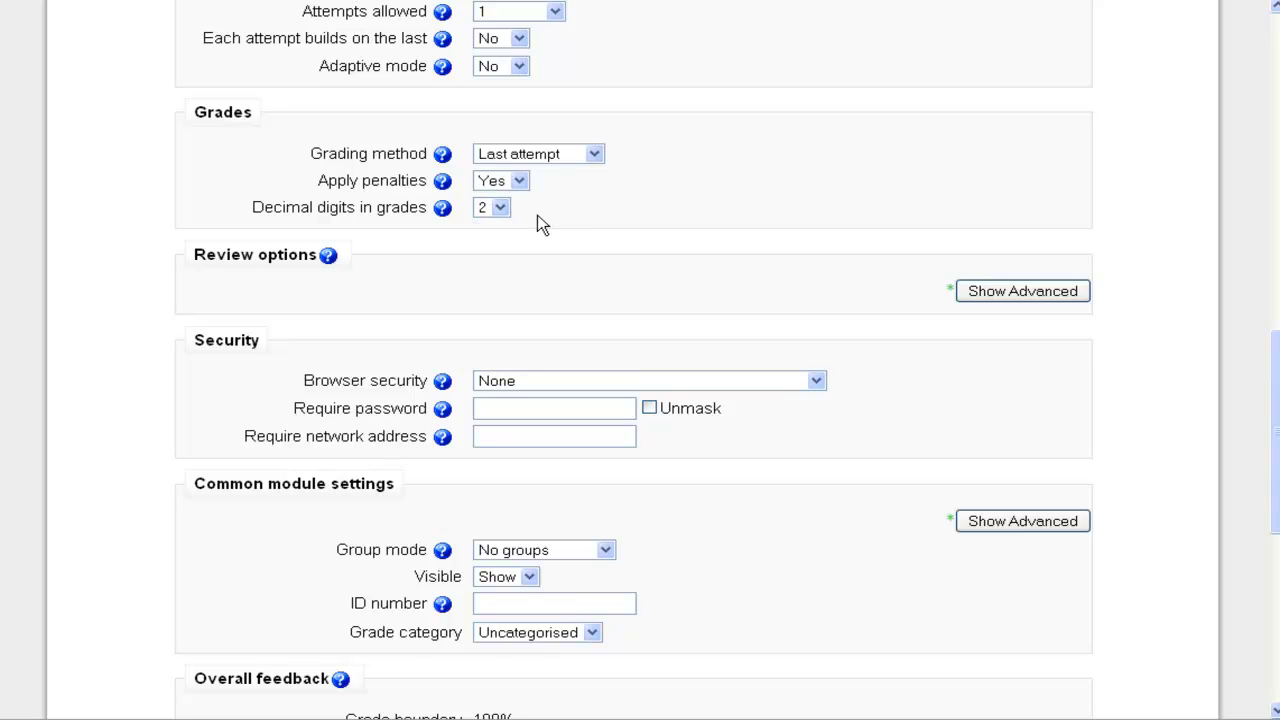
pyautogui.click(500, 207)
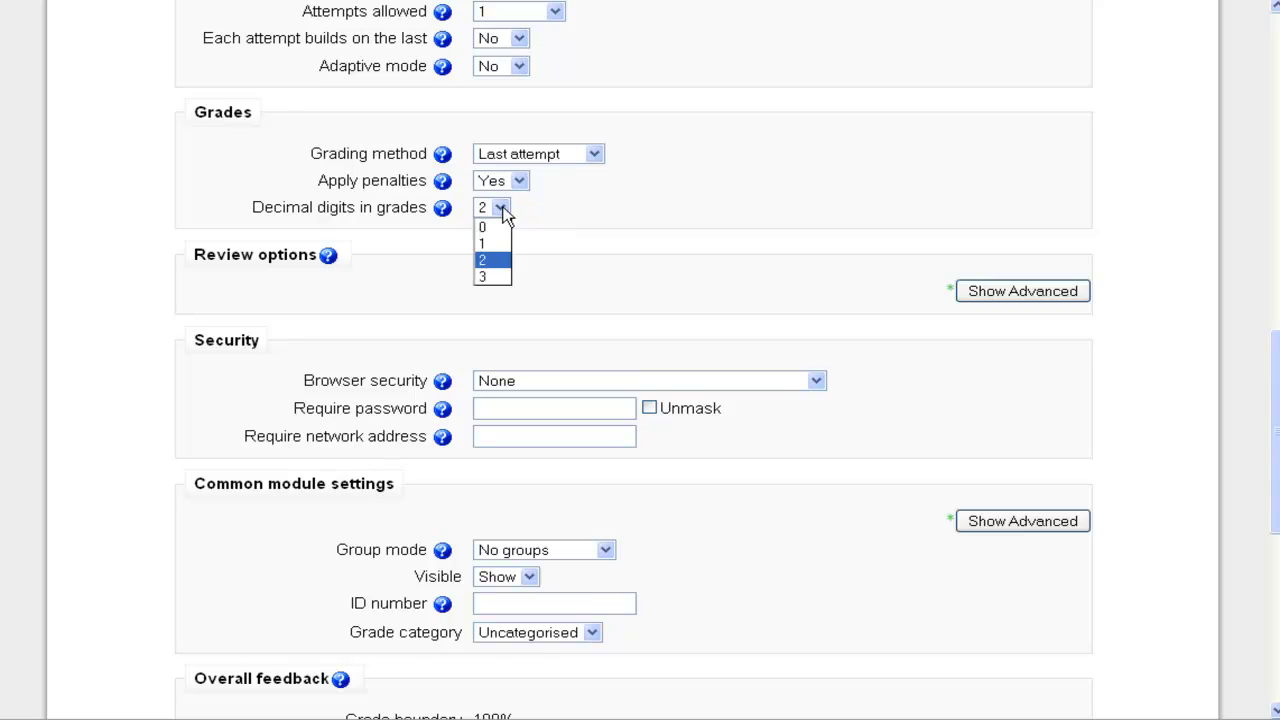
pyautogui.click(571, 214)
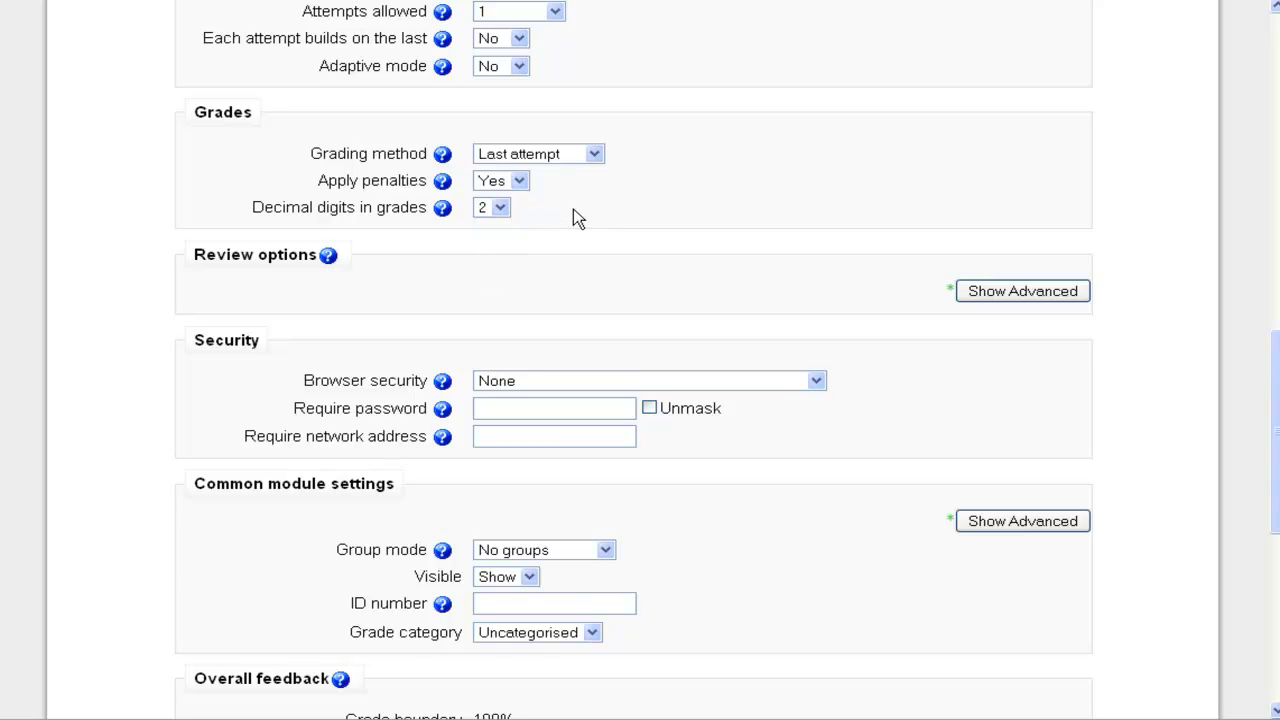
pyautogui.click(499, 207)
pyautogui.click(497, 228)
pyautogui.moveTo(1277, 350); pyautogui.dragTo(1277, 432)
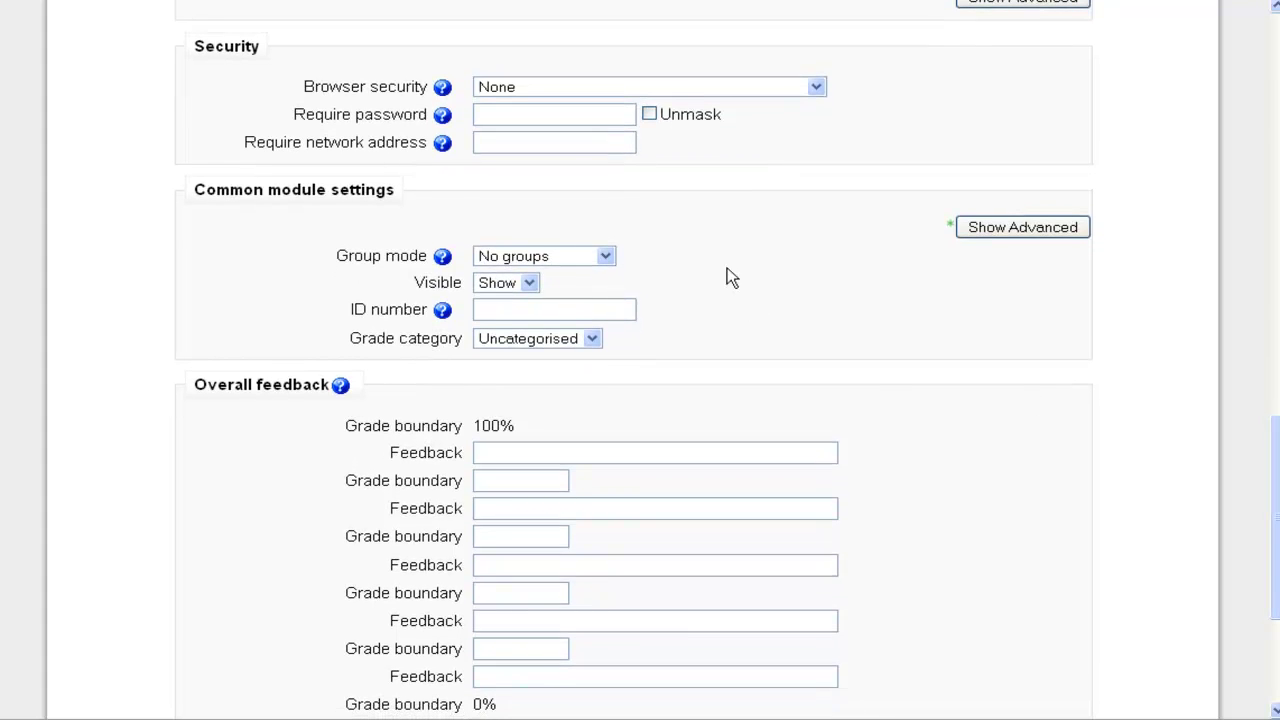
pyautogui.click(818, 88)
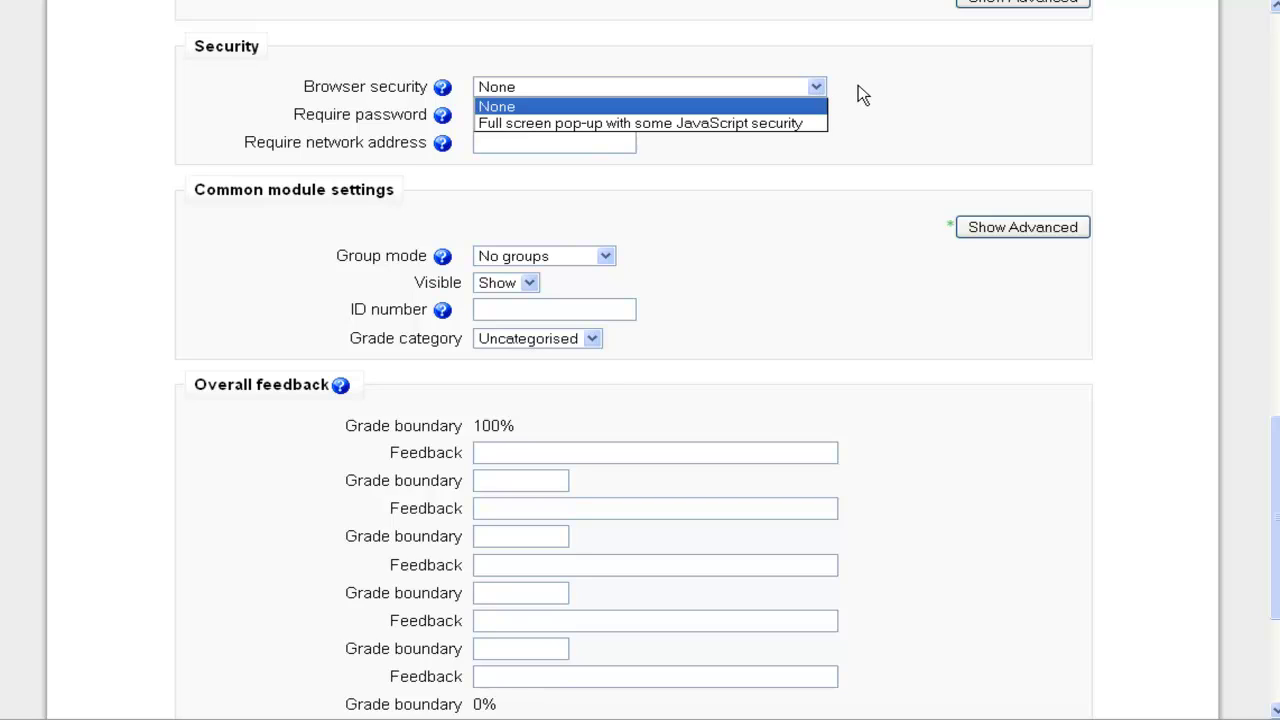
pyautogui.click(858, 86)
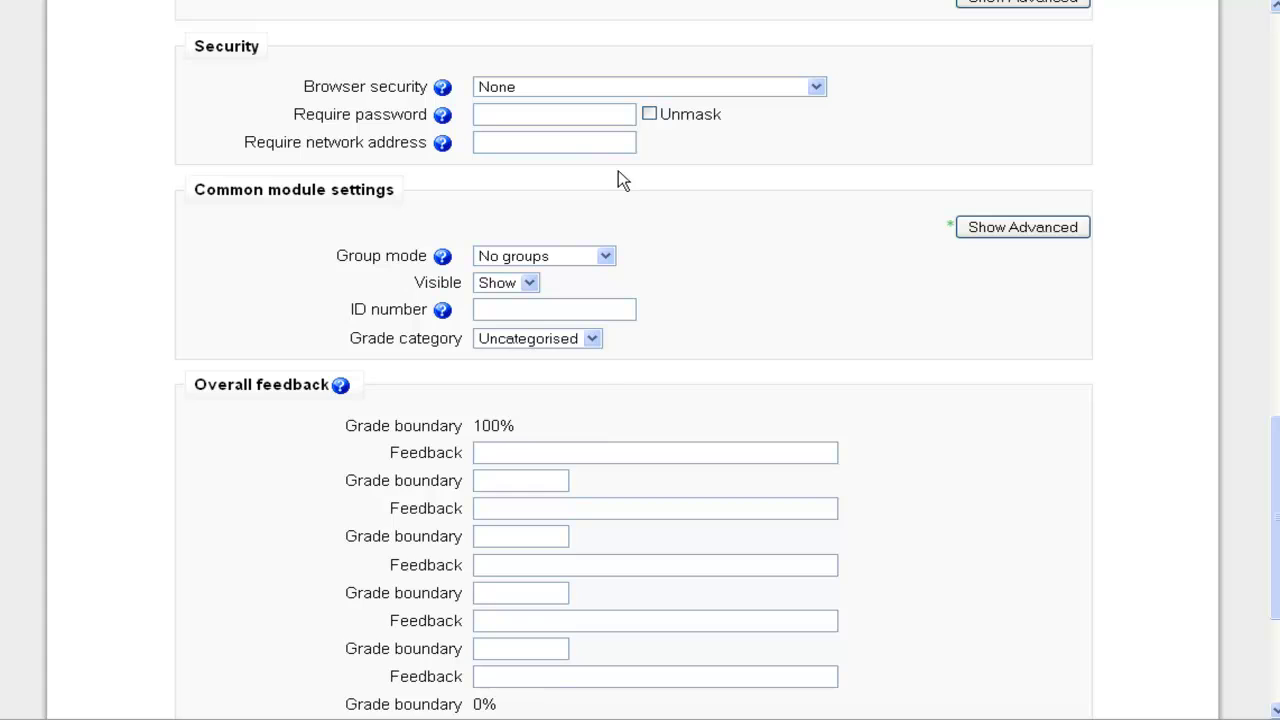
# Set the first overall feedback grade boundary below 100% to 75, with the feedback "Great Job!" above it.
pyautogui.scroll(-3, 1265, 500)
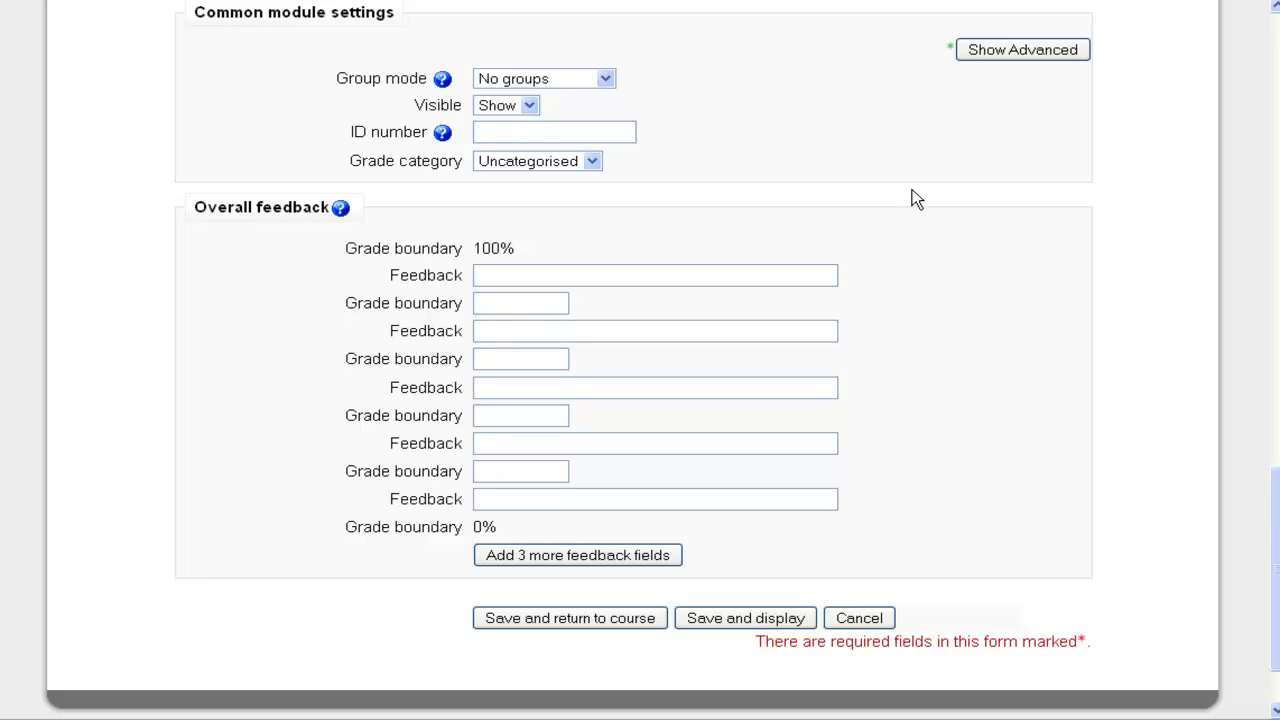
pyautogui.scroll(-1, 1276, 490)
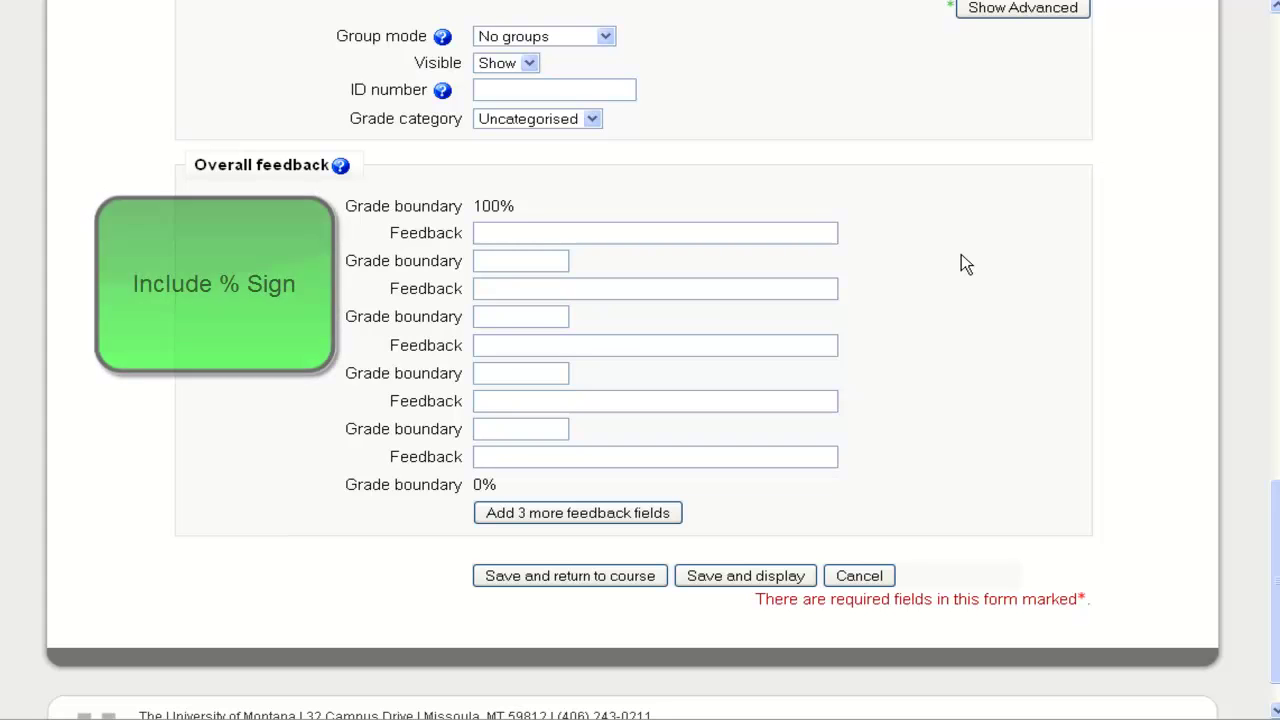
pyautogui.click(535, 258)
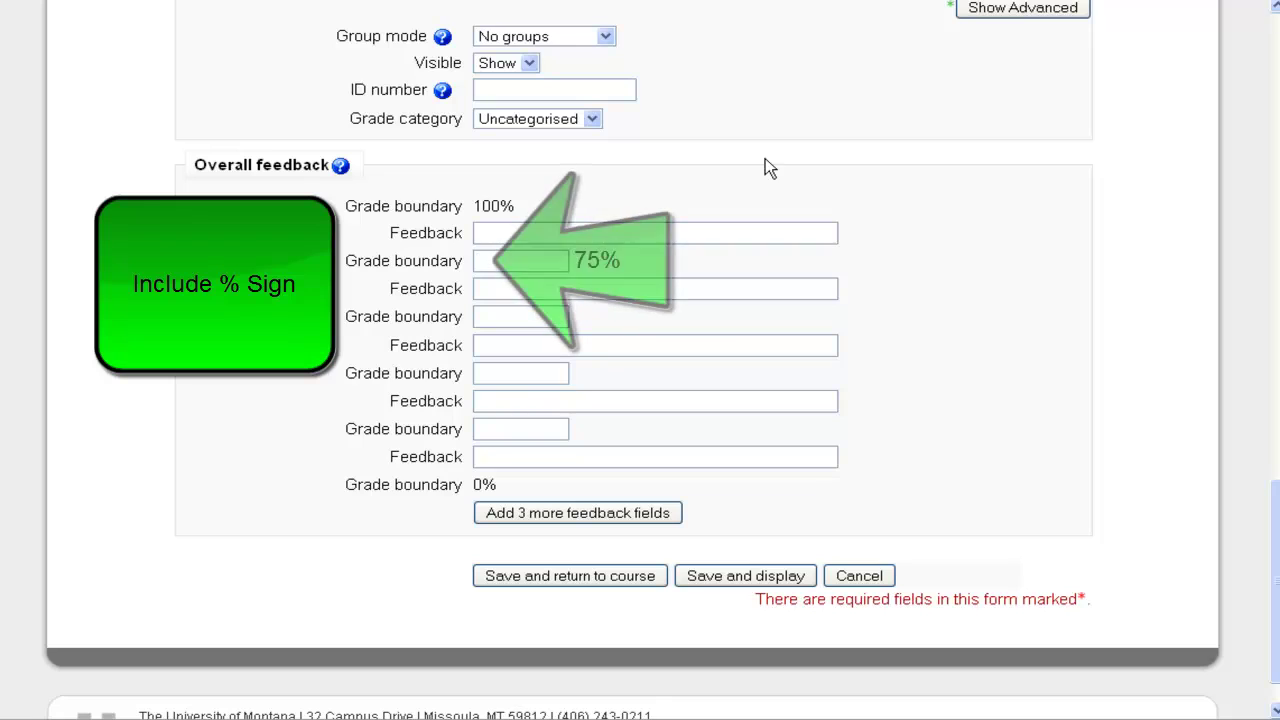
pyautogui.write('75')
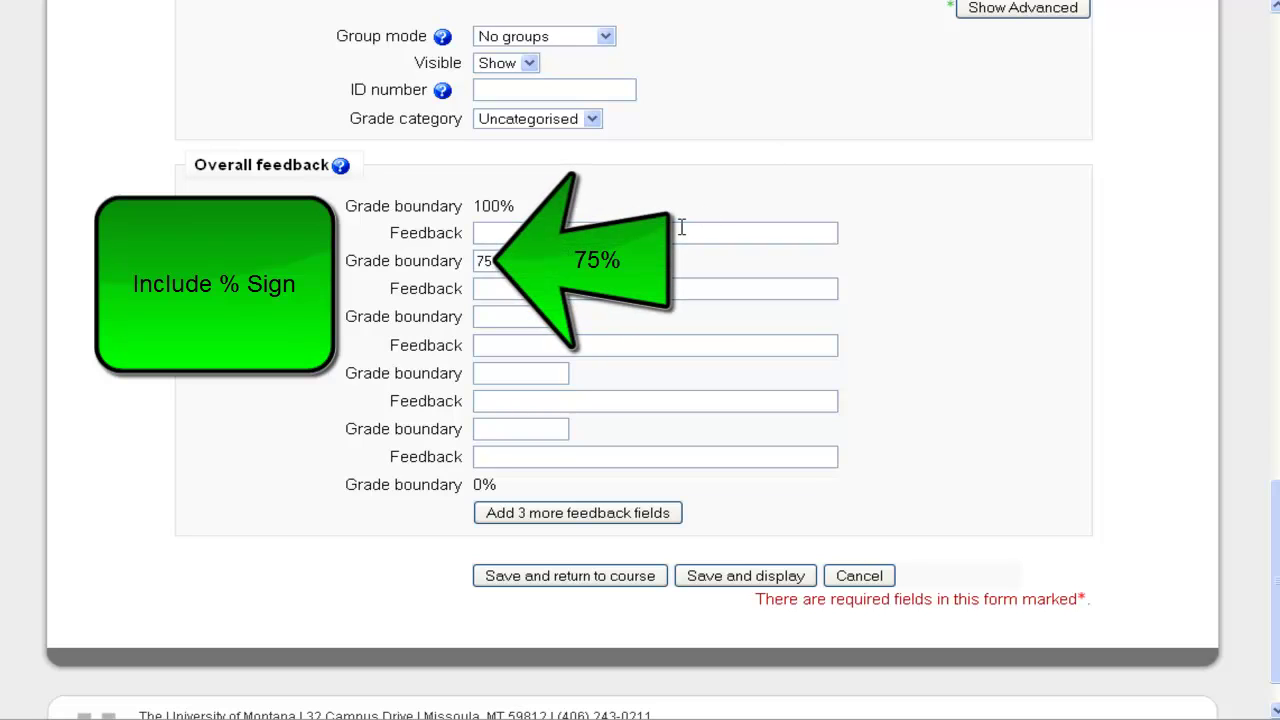
pyautogui.write('Great Job!')
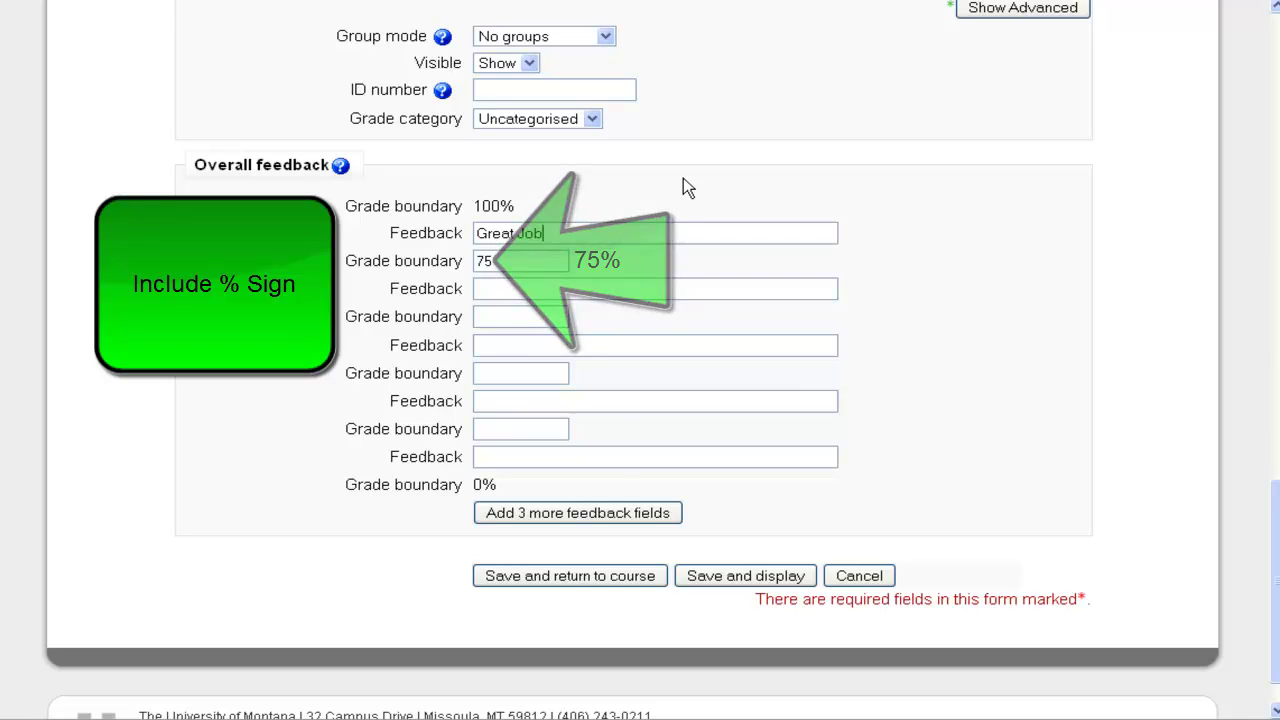
# Set the next grade boundary to 50, with the feedback "Please review the material." for scores between 50 and 75.
pyautogui.click(497, 318)
pyautogui.write('50')
pyautogui.click(480, 288)
pyautogui.write('Please review the material.')
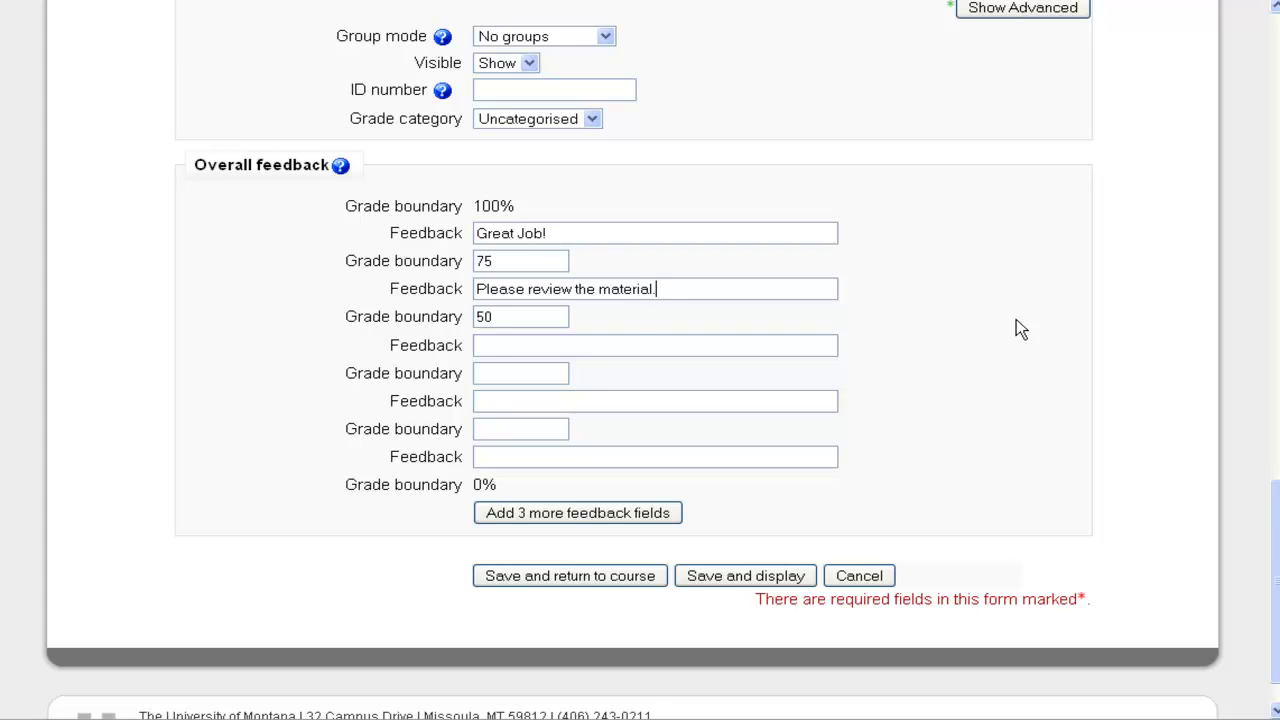
# Show the advanced review options and clear everything except Scores for "Immediately after the attempt".
pyautogui.moveTo(1275, 504)
pyautogui.mouseDown()
pyautogui.moveTo(1257, 266)
pyautogui.moveTo(1219, 125)
pyautogui.moveTo(1220, 317)
pyautogui.mouseUp()
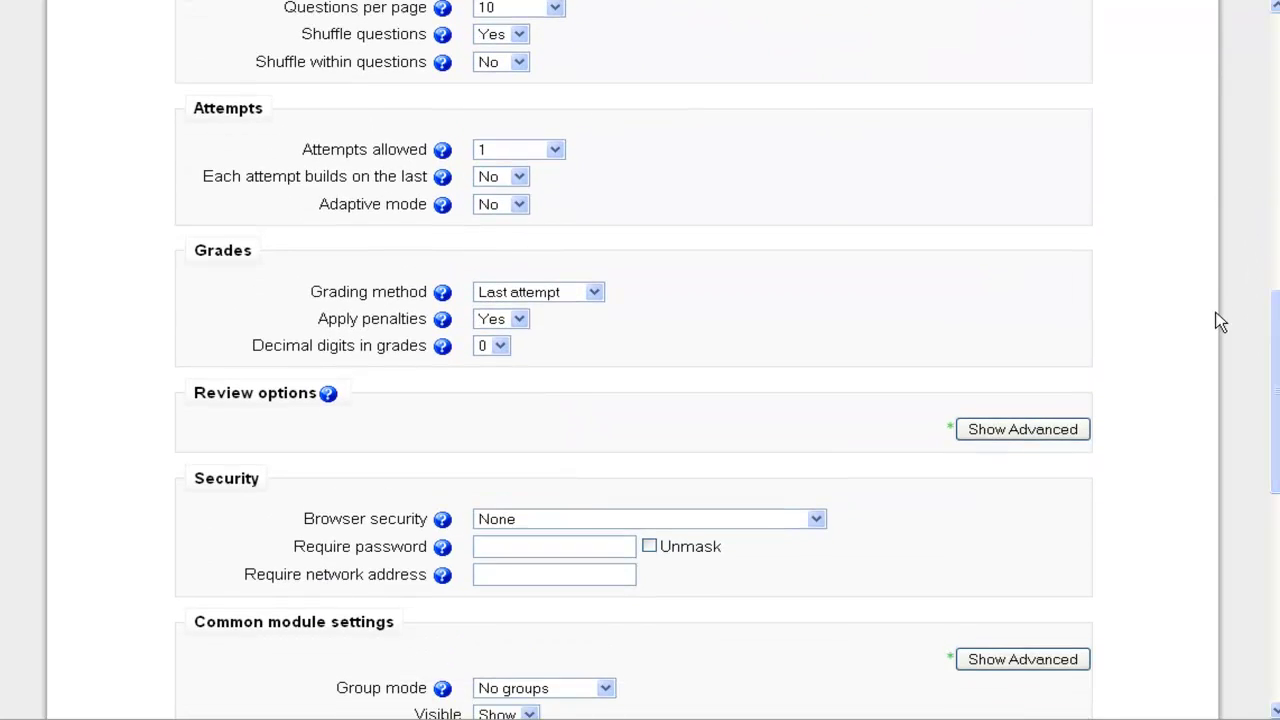
pyautogui.click(1040, 429)
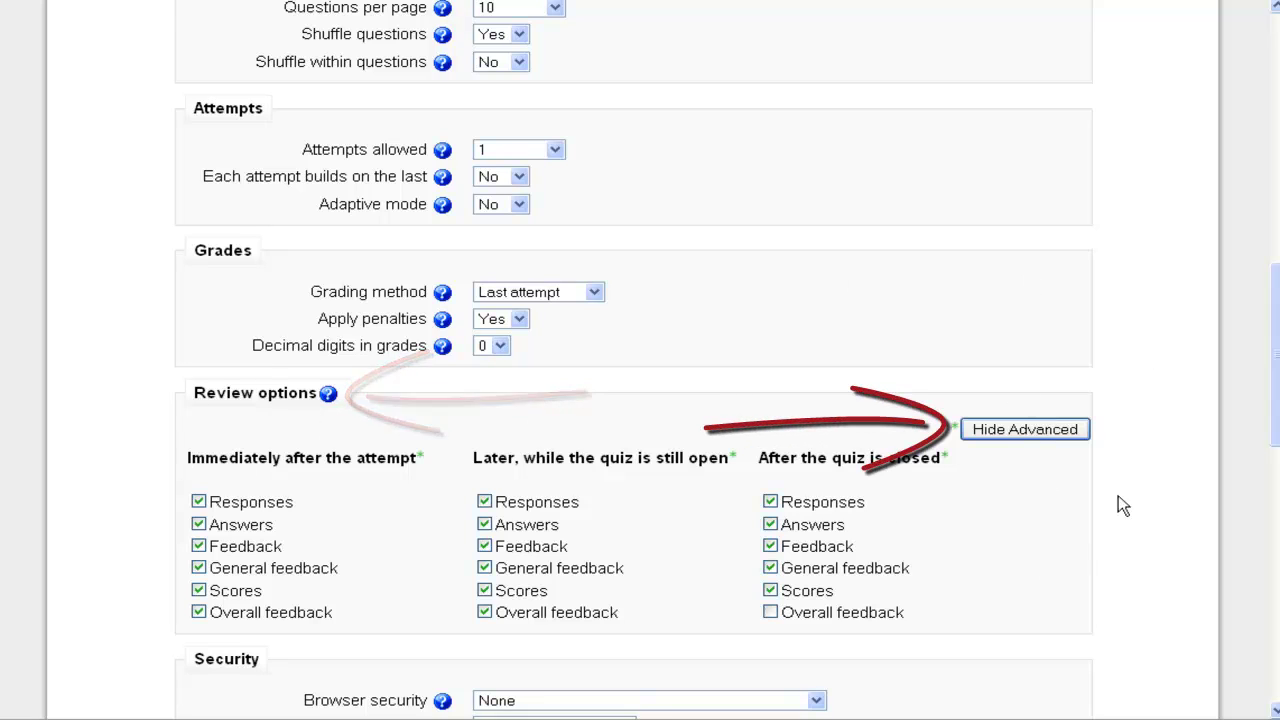
pyautogui.moveTo(1270, 296); pyautogui.dragTo(1266, 403)
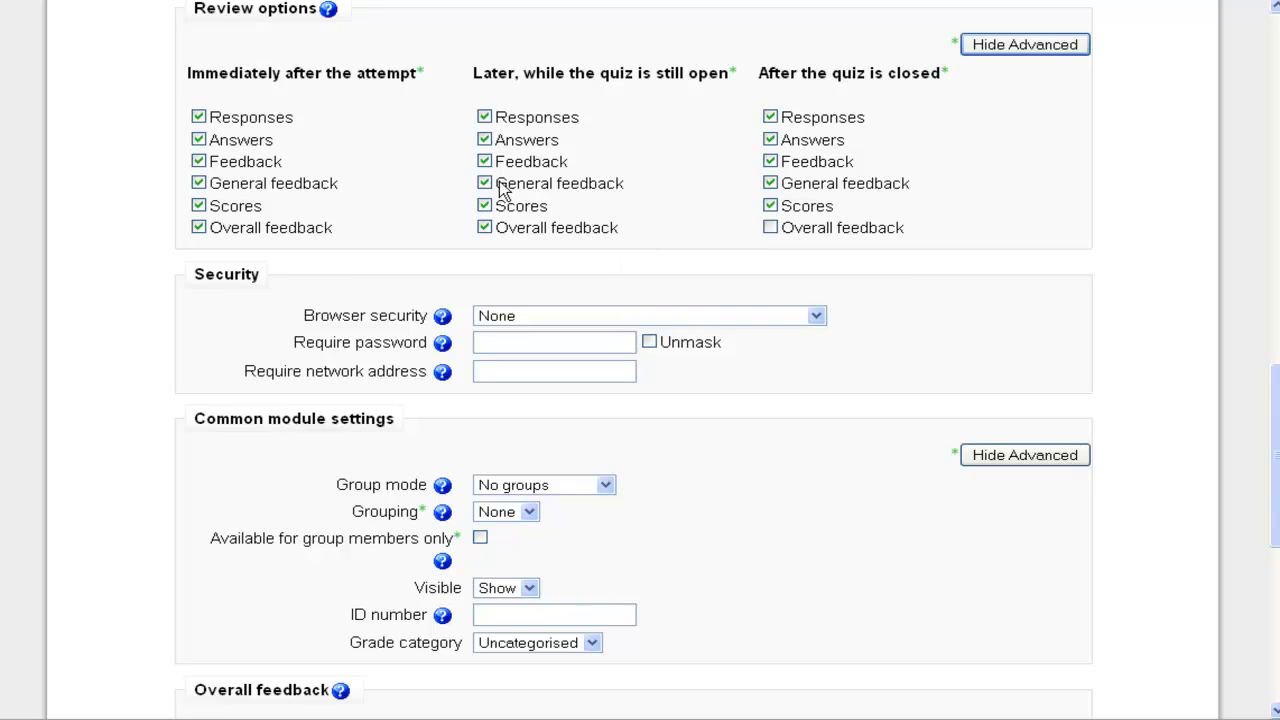
pyautogui.click(198, 183)
pyautogui.click(198, 161)
pyautogui.click(198, 139)
pyautogui.click(198, 117)
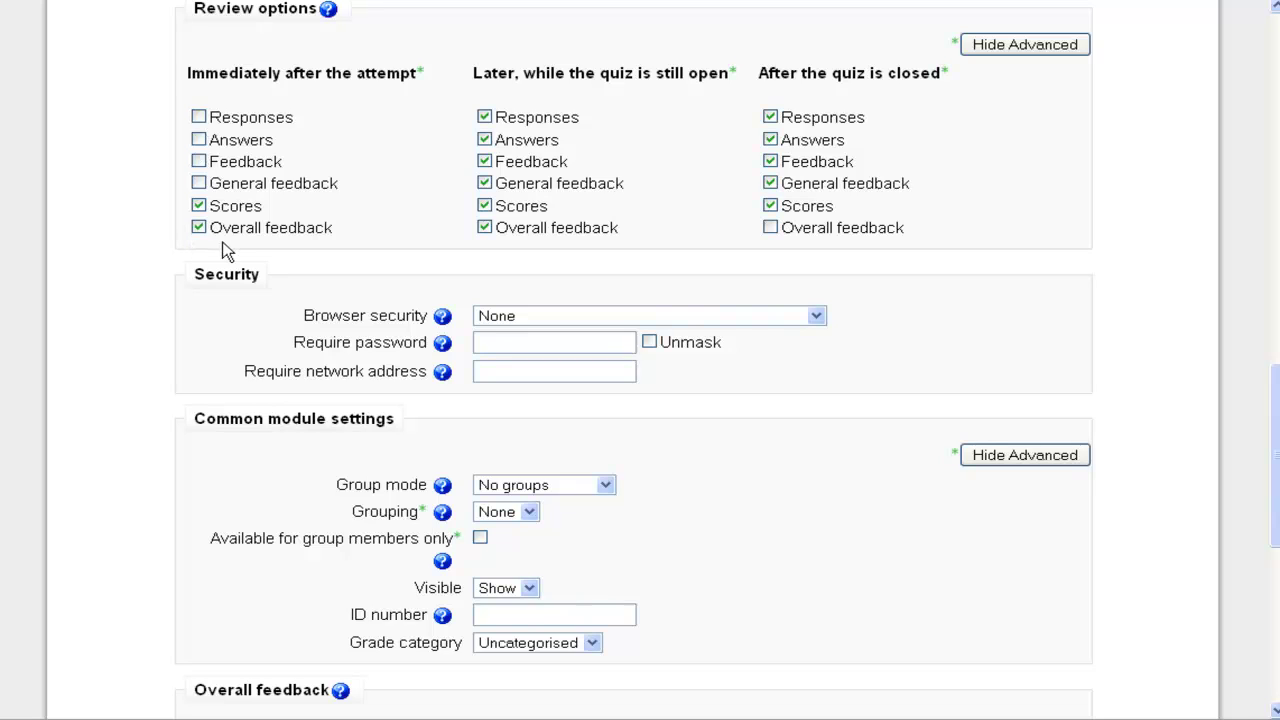
pyautogui.click(198, 227)
pyautogui.moveTo(209, 228); pyautogui.dragTo(232, 231)
pyautogui.click(357, 227)
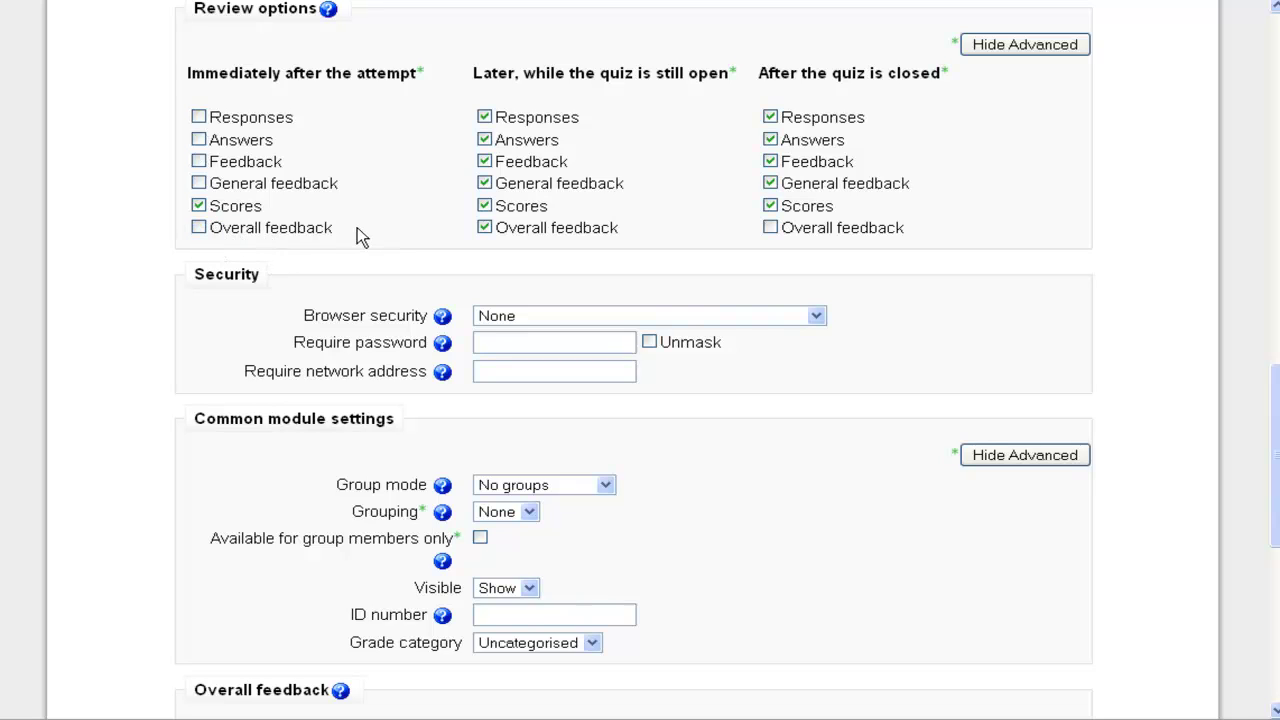
# Clear all six review options for "Later, while the quiz is still open" and enable Overall feedback for "After the quiz is closed".
pyautogui.click(484, 139)
pyautogui.click(484, 161)
pyautogui.click(484, 117)
pyautogui.click(484, 183)
pyautogui.click(484, 205)
pyautogui.click(484, 227)
pyautogui.click(770, 227)
pyautogui.moveTo(1276, 390); pyautogui.dragTo(1276, 525)
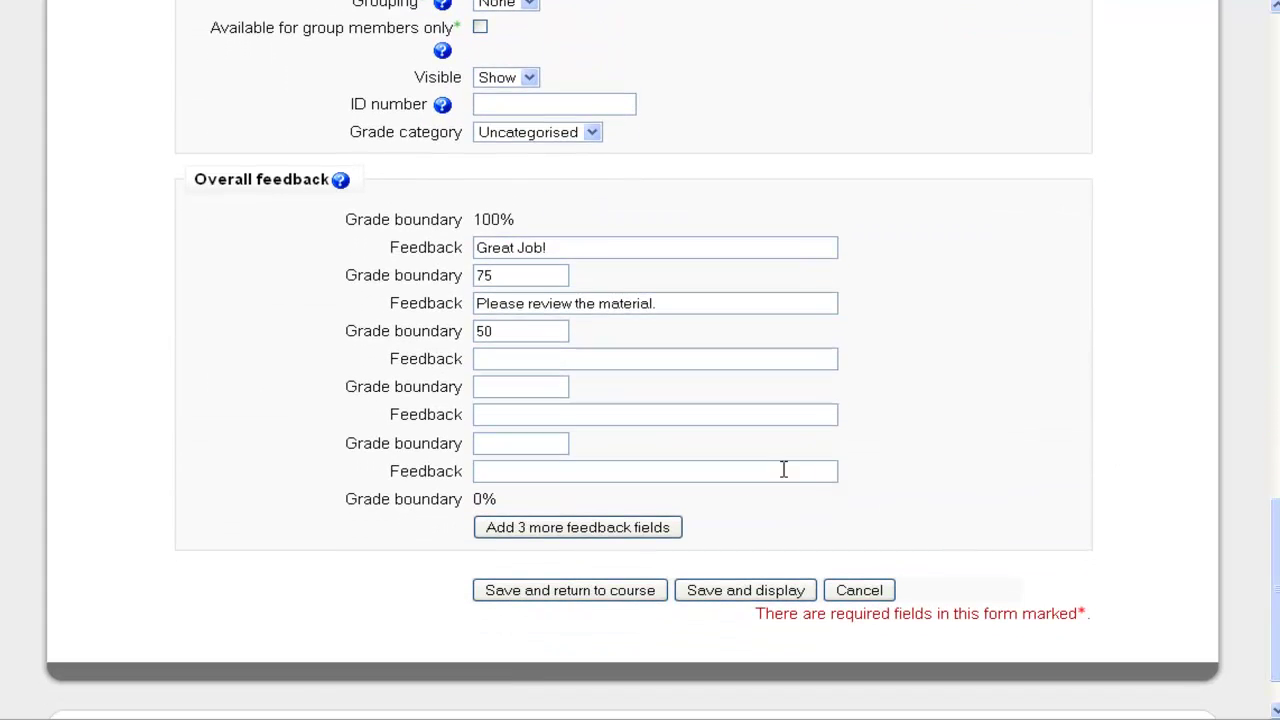